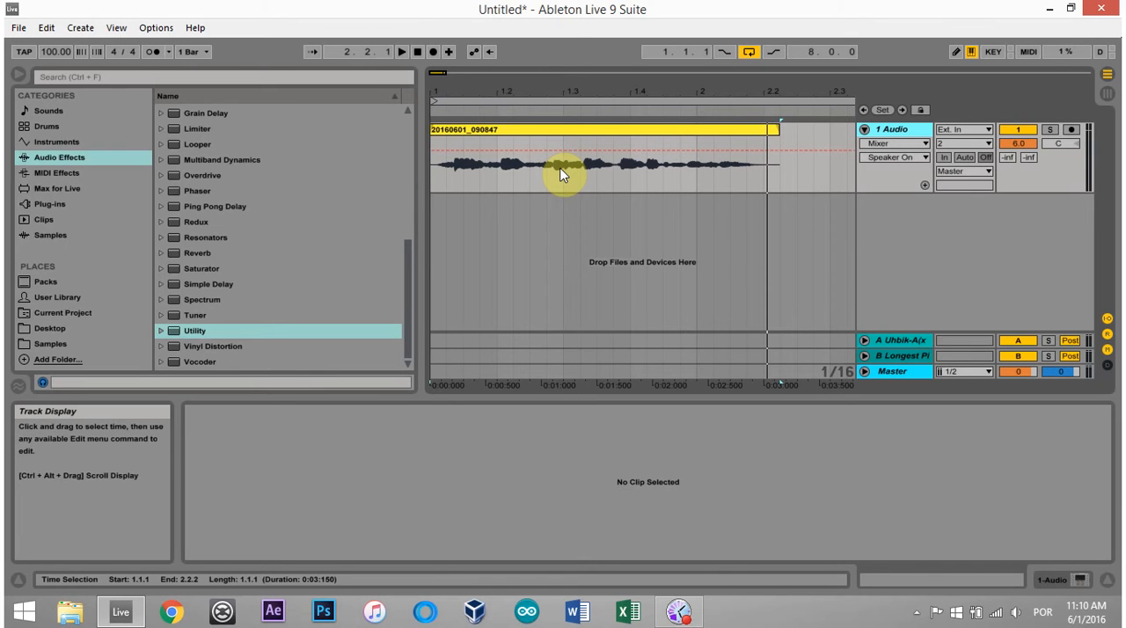
# Step: Play the vocal clip from its beginning to hear the recording with its existing processing
pyautogui.click(646, 148)
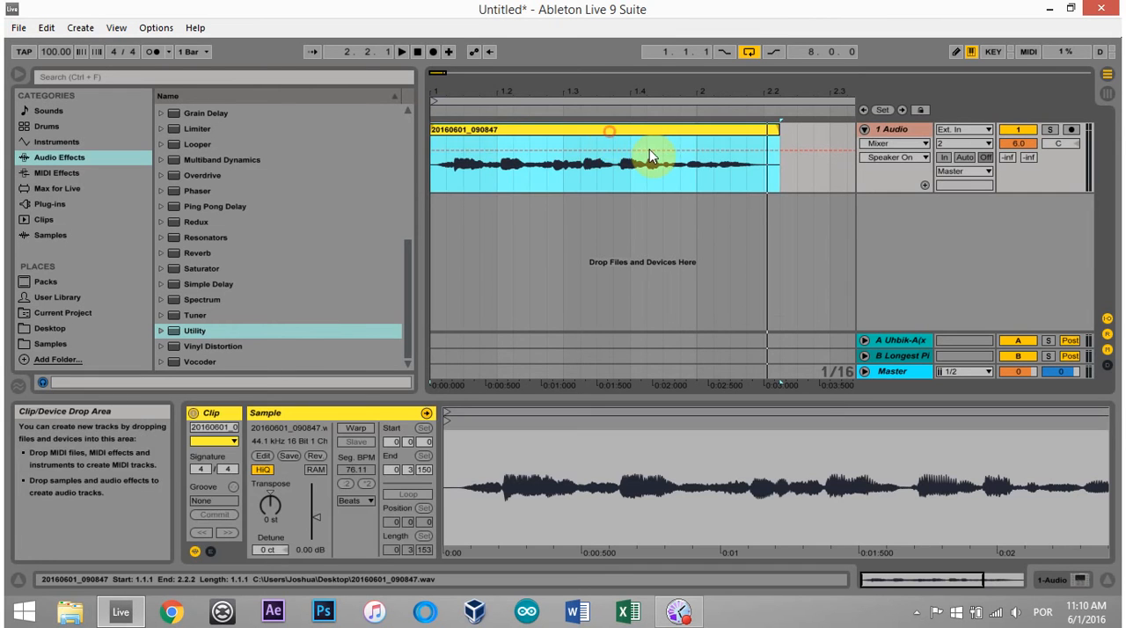
pyautogui.click(445, 175)
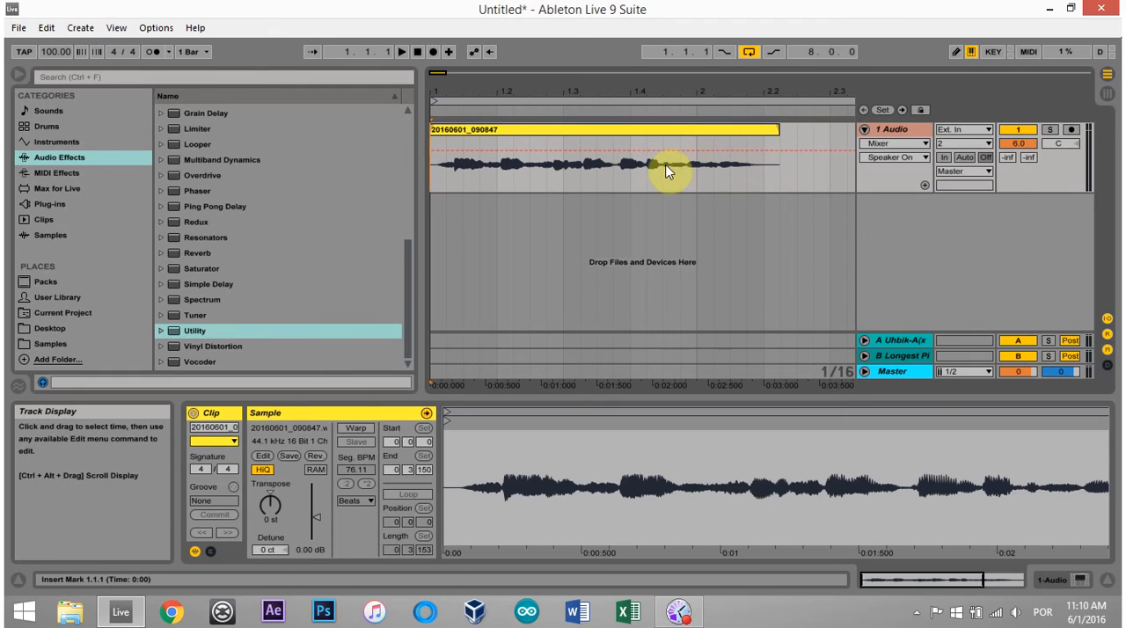
pyautogui.moveTo(664, 172); pyautogui.dragTo(765, 172)
pyautogui.moveTo(449, 168)
pyautogui.mouseDown()
pyautogui.moveTo(577, 177)
pyautogui.moveTo(435, 164)
pyautogui.mouseUp()
pyautogui.press('space')
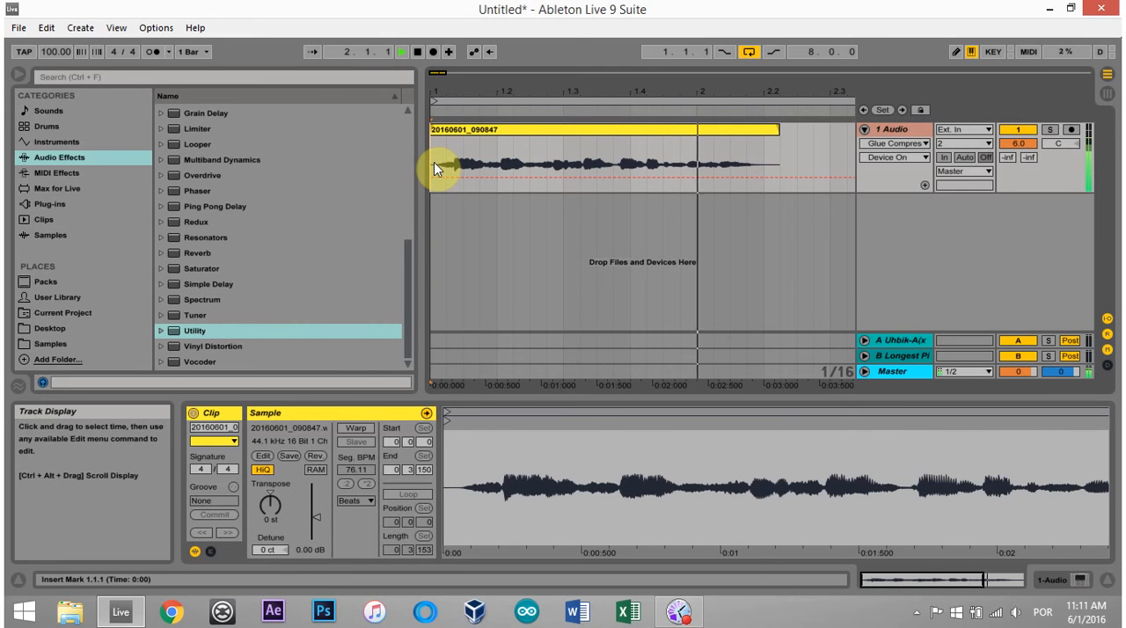
pyautogui.press('space')
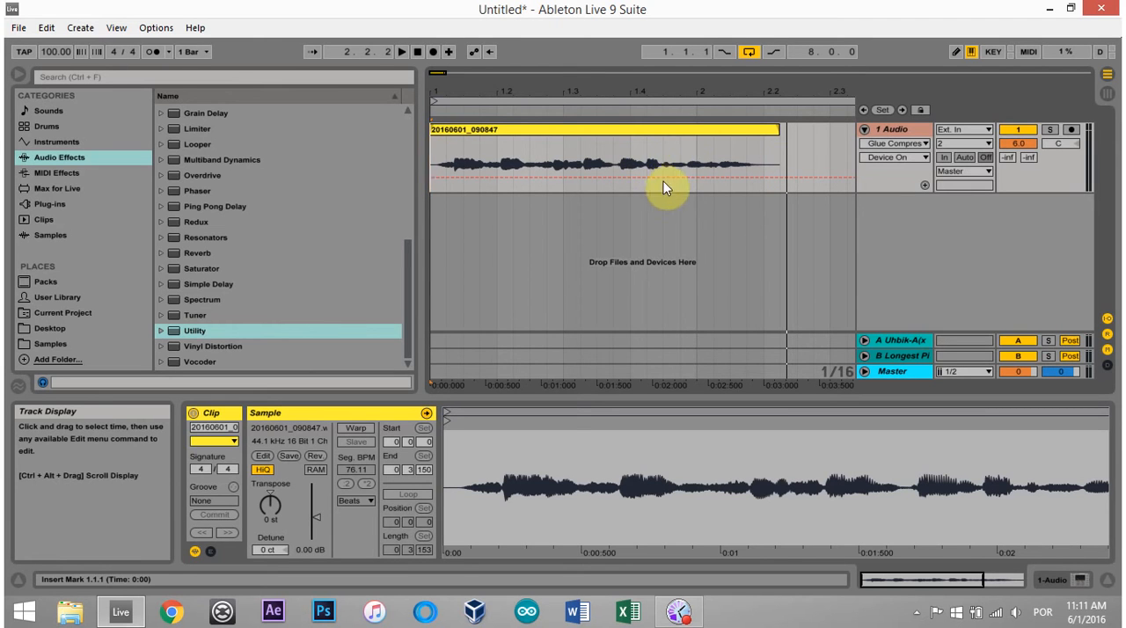
# Step: Add a fresh default Glue Compressor to the vocal track and delete the disabled Glue Compressor already there
pyautogui.scroll(3, 276, 266)
pyautogui.scroll(-3, 276, 267)
pyautogui.scroll(1, 277, 267)
pyautogui.scroll(8, 272, 264)
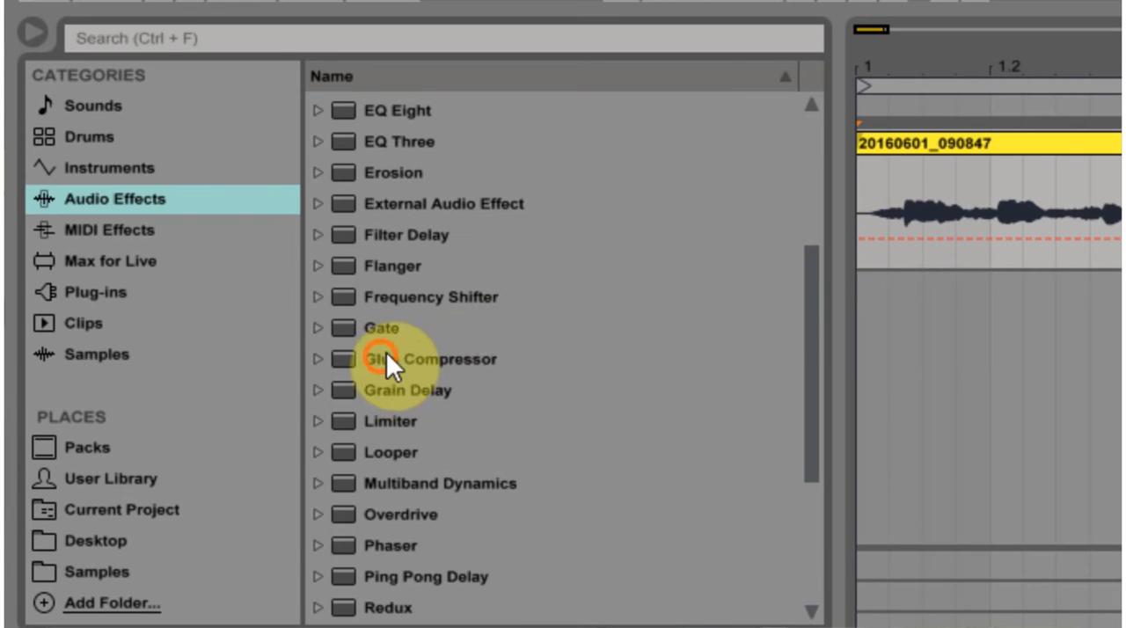
pyautogui.moveTo(232, 244); pyautogui.dragTo(224, 242)
pyautogui.moveTo(442, 368); pyautogui.dragTo(434, 372)
pyautogui.click(407, 358)
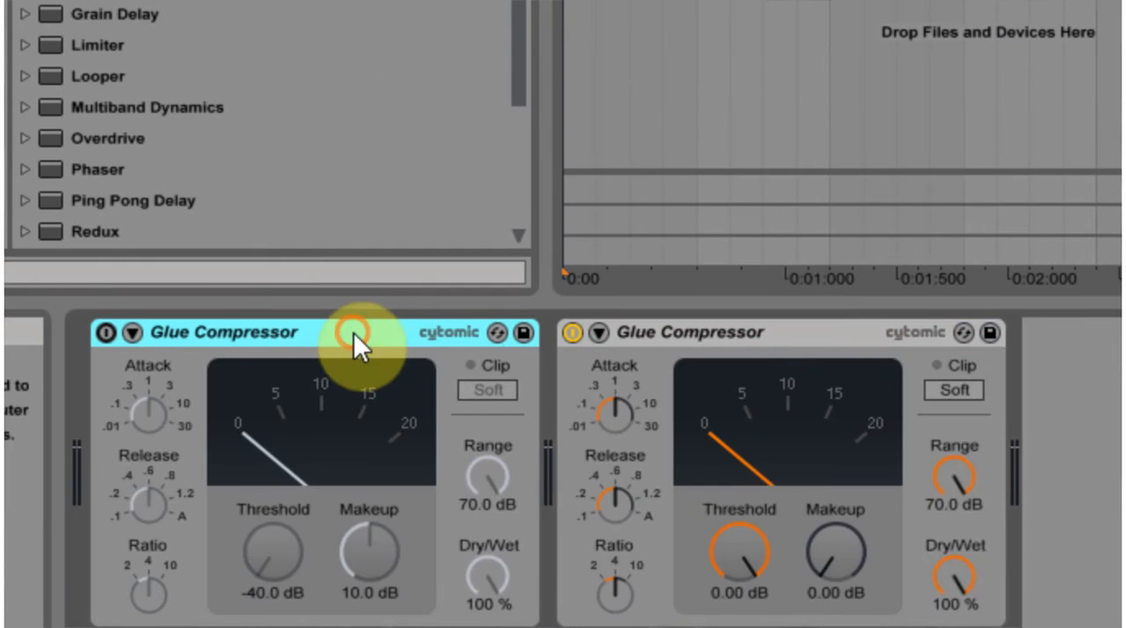
pyautogui.press('Delete')
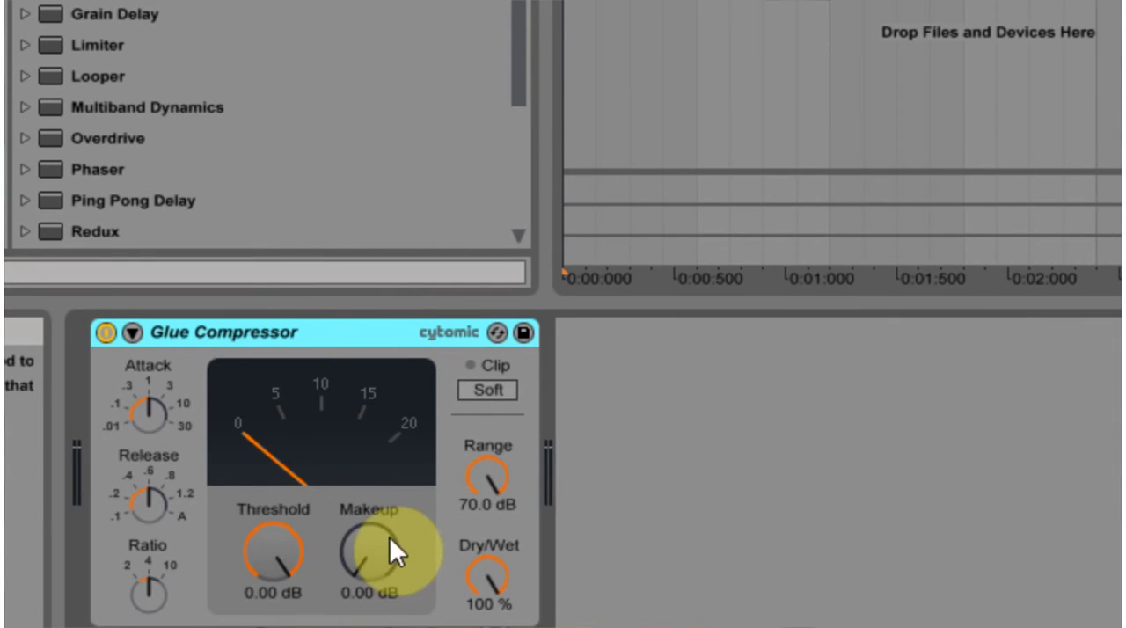
# Step: Set the Glue Compressor's threshold to -19.7 dB and highlight the clip's quiet ending and its louder first part
pyautogui.moveTo(266, 528); pyautogui.dragTo(267, 615)
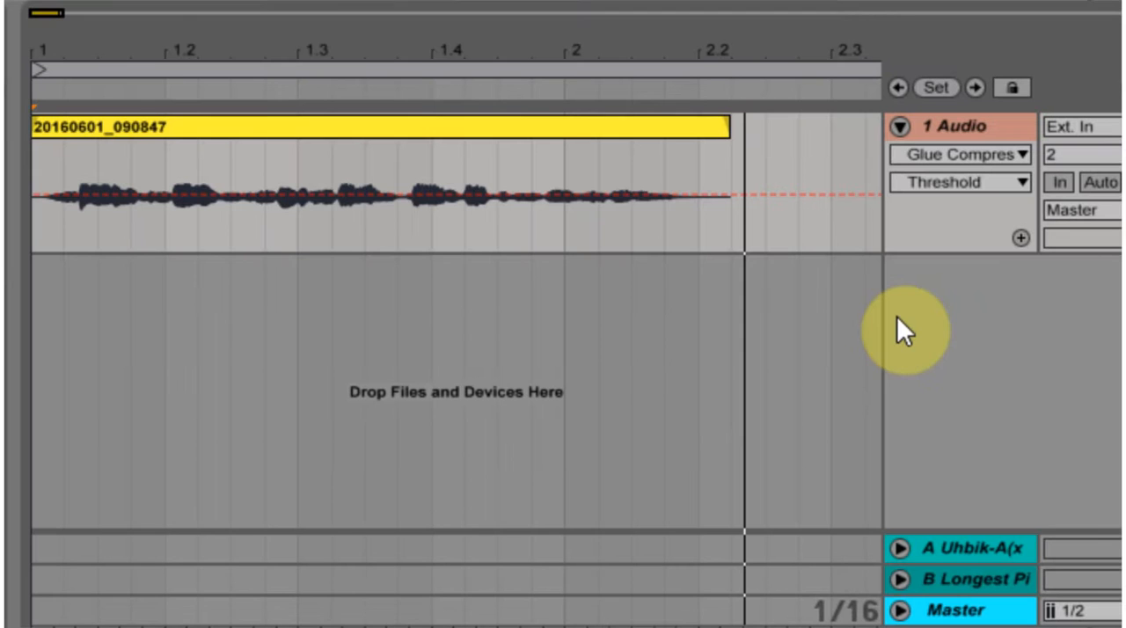
pyautogui.moveTo(499, 231); pyautogui.dragTo(720, 225)
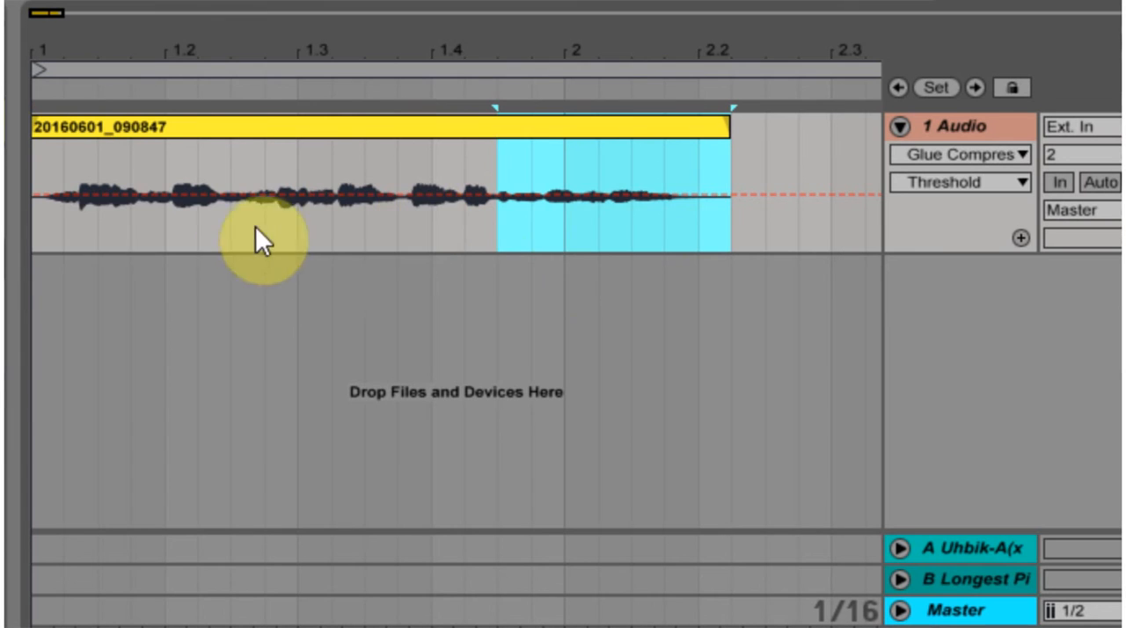
pyautogui.moveTo(38, 236); pyautogui.dragTo(490, 216)
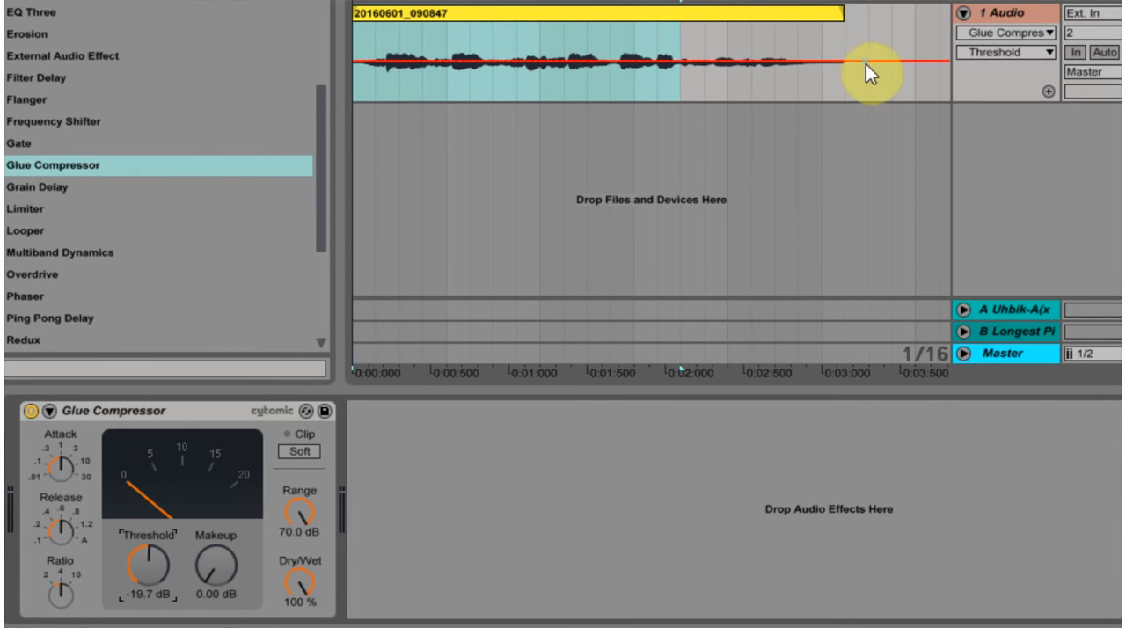
# Step: Play the vocal clip, switching the Glue Compressor off and back on to compare the sound
pyautogui.click(358, 87)
pyautogui.press('space')
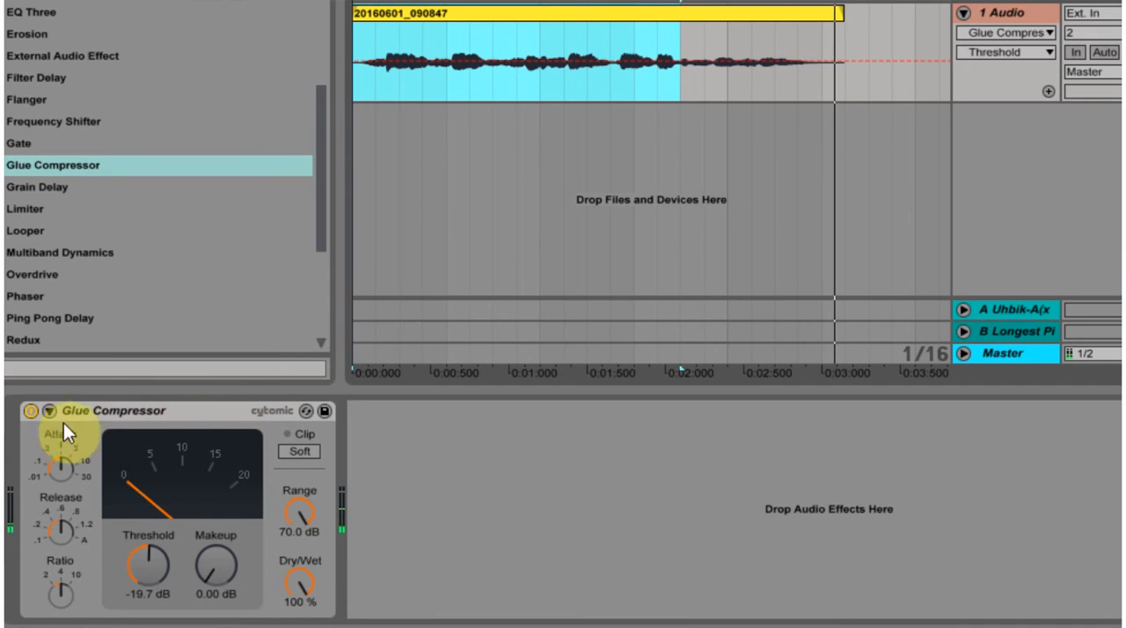
pyautogui.click(30, 409)
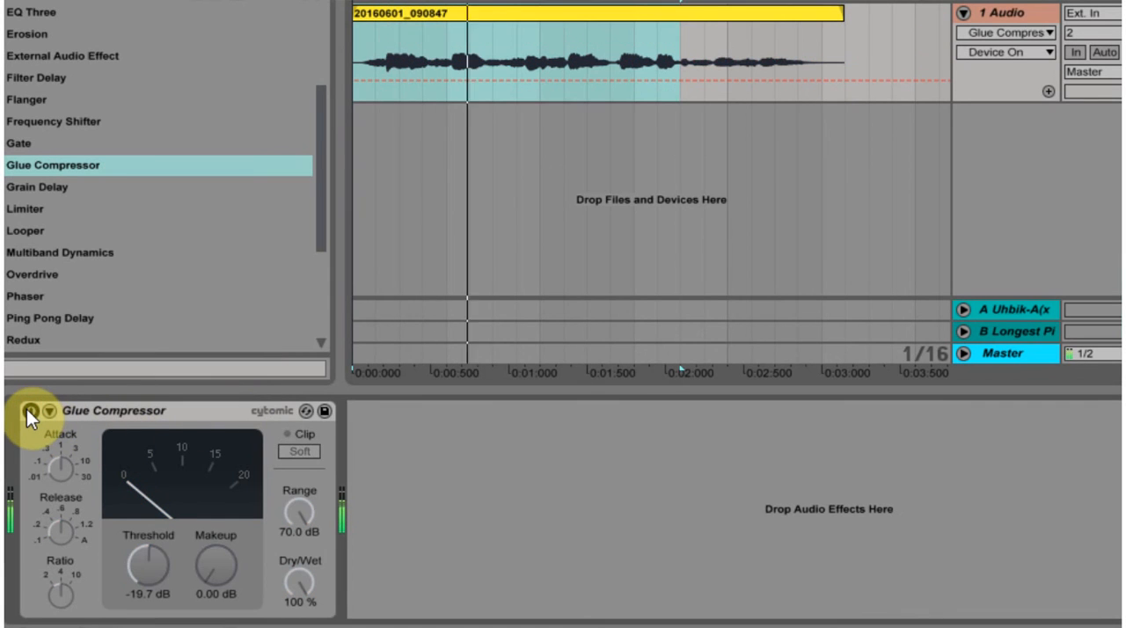
pyautogui.click(28, 410)
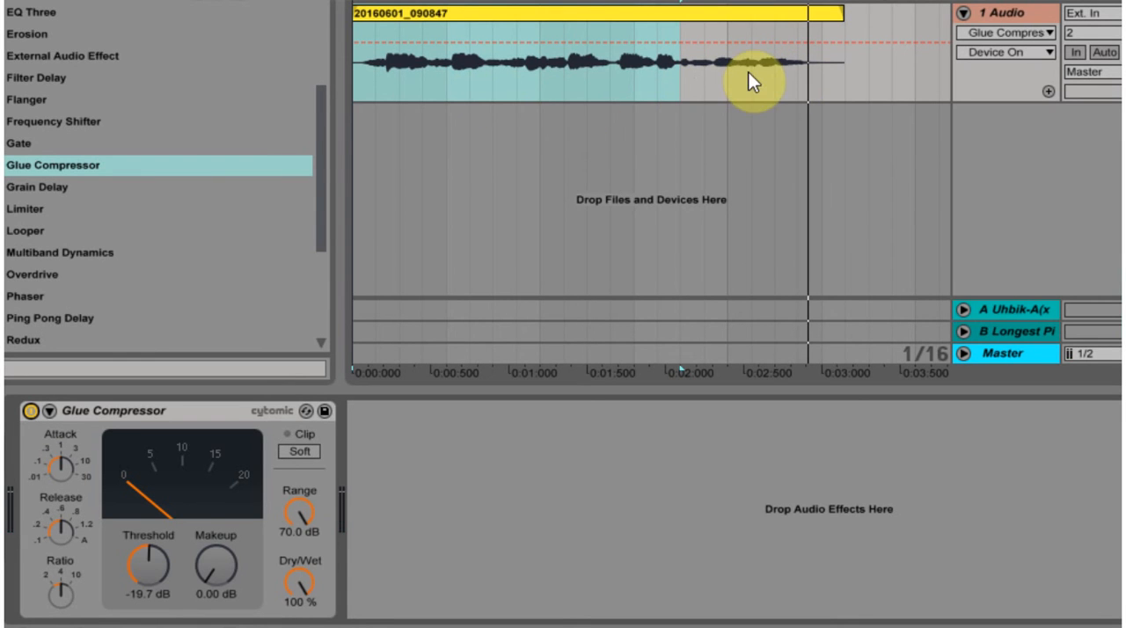
# Step: Lower the Glue Compressor's threshold to -28.6 dB and play the vocal clip from the start
pyautogui.moveTo(141, 560); pyautogui.dragTo(142, 593)
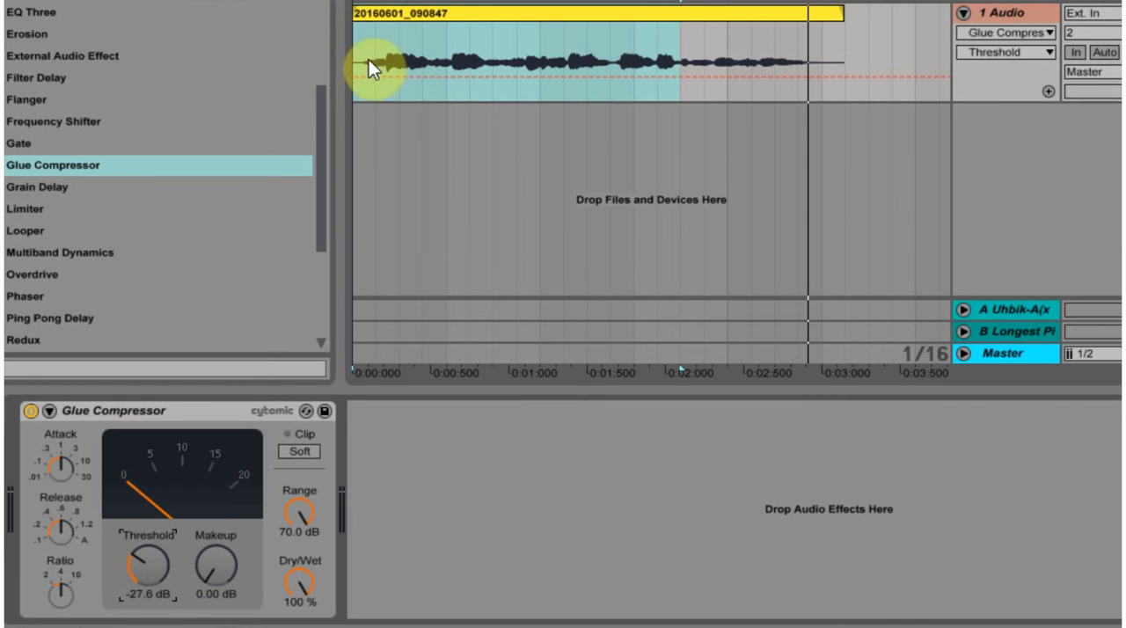
pyautogui.moveTo(151, 559); pyautogui.dragTo(151, 540)
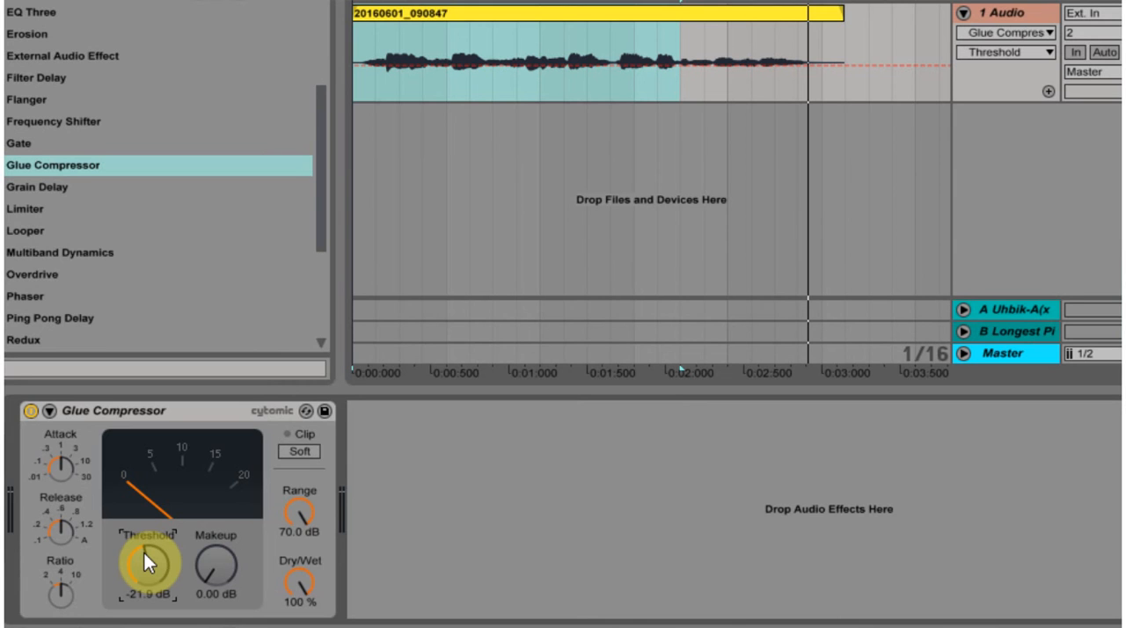
pyautogui.moveTo(143, 553); pyautogui.dragTo(143, 575)
pyautogui.click(358, 53)
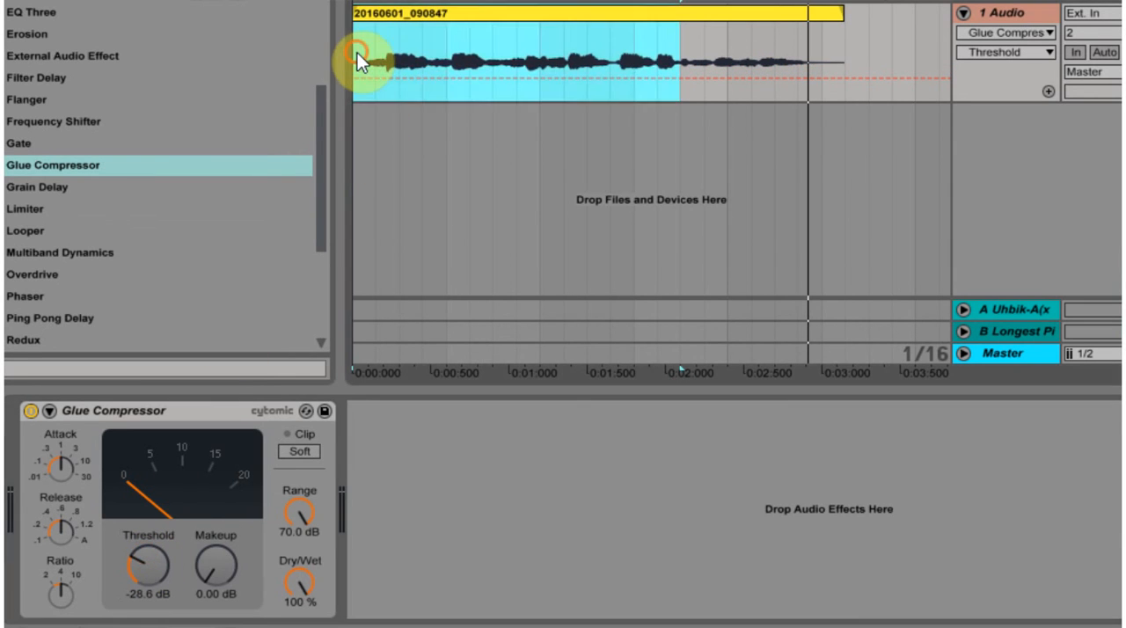
pyautogui.press('space')
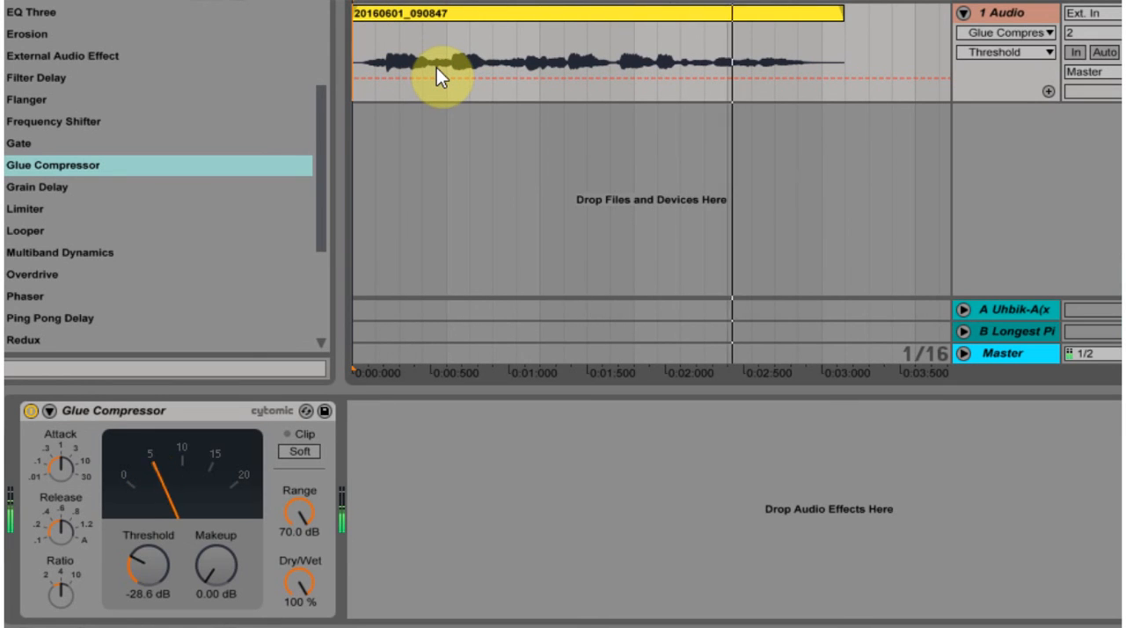
pyautogui.press('space')
# Step: Duplicate the 1 Audio track, then freeze and flatten the duplicate to render its compressed audio
pyautogui.click(1003, 13)
pyautogui.hotkey('ctrl', 'd')
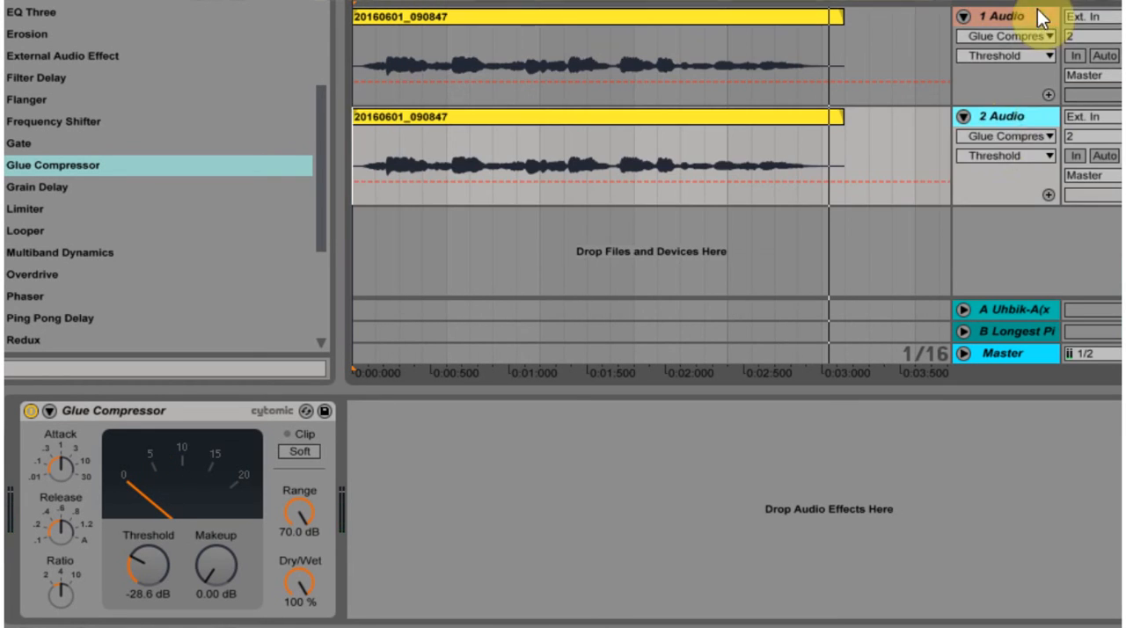
pyautogui.rightClick(1008, 114)
pyautogui.click(1001, 117)
pyautogui.rightClick(1000, 117)
pyautogui.click(1071, 254)
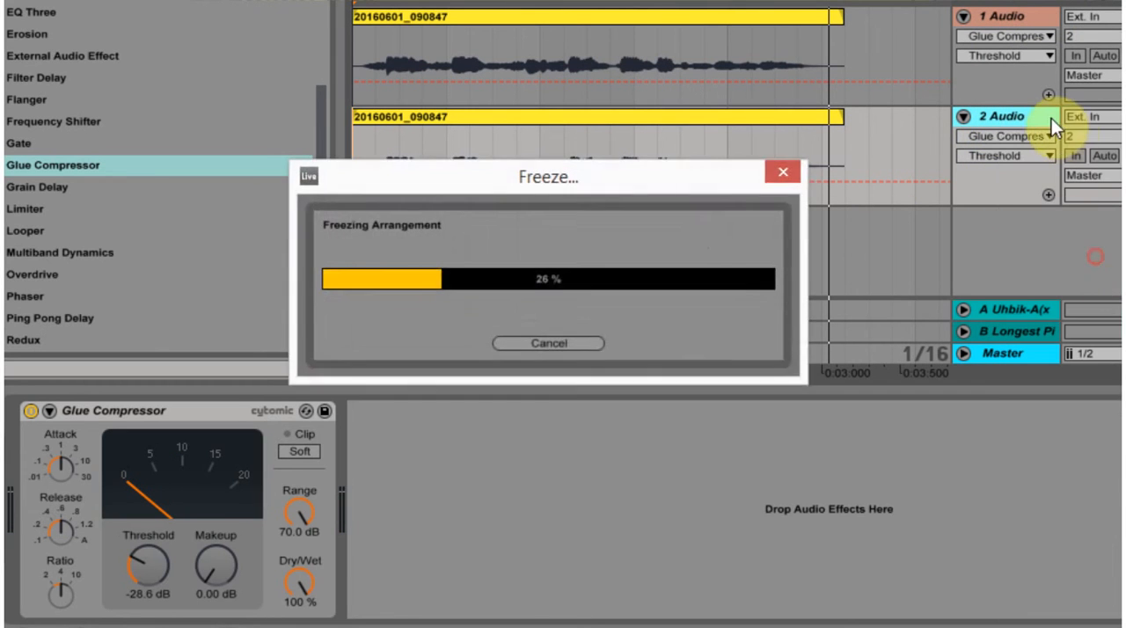
pyautogui.rightClick(1042, 119)
pyautogui.click(1098, 277)
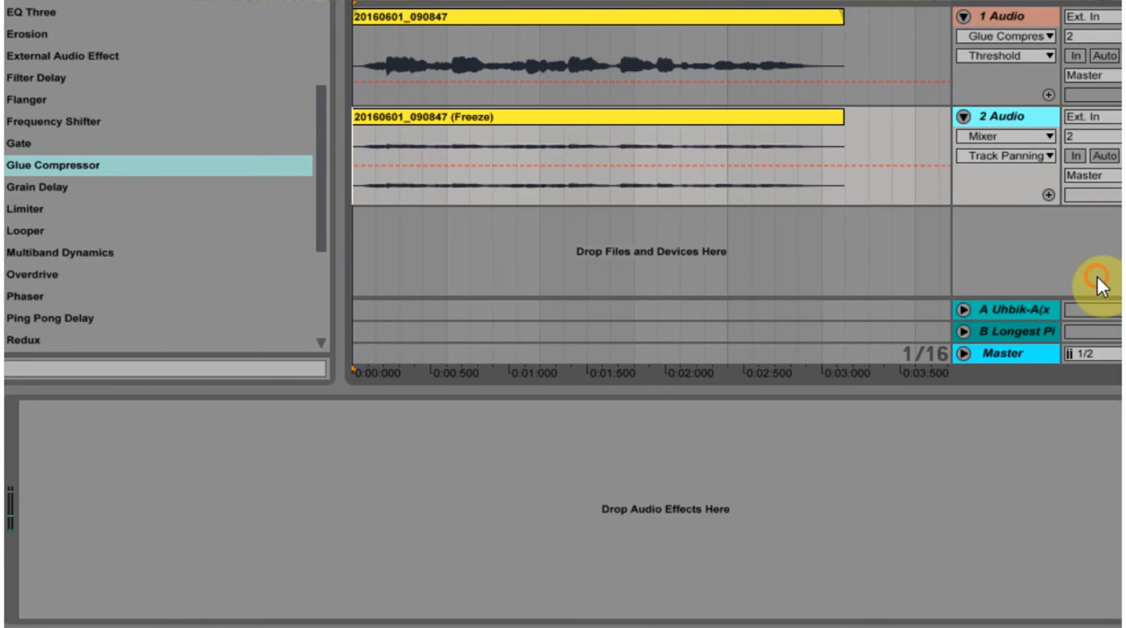
# Step: Raise the flattened clip's gain to 14.9 dB and compare its quiet ending with its louder first part
pyautogui.doubleClick(652, 119)
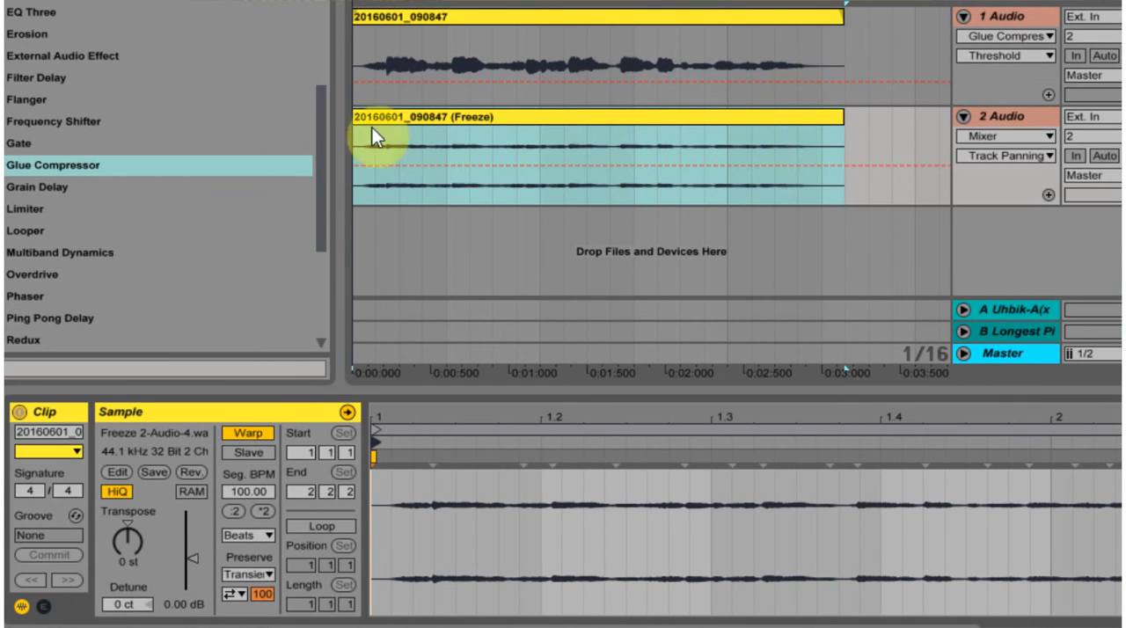
pyautogui.moveTo(187, 604); pyautogui.dragTo(186, 554)
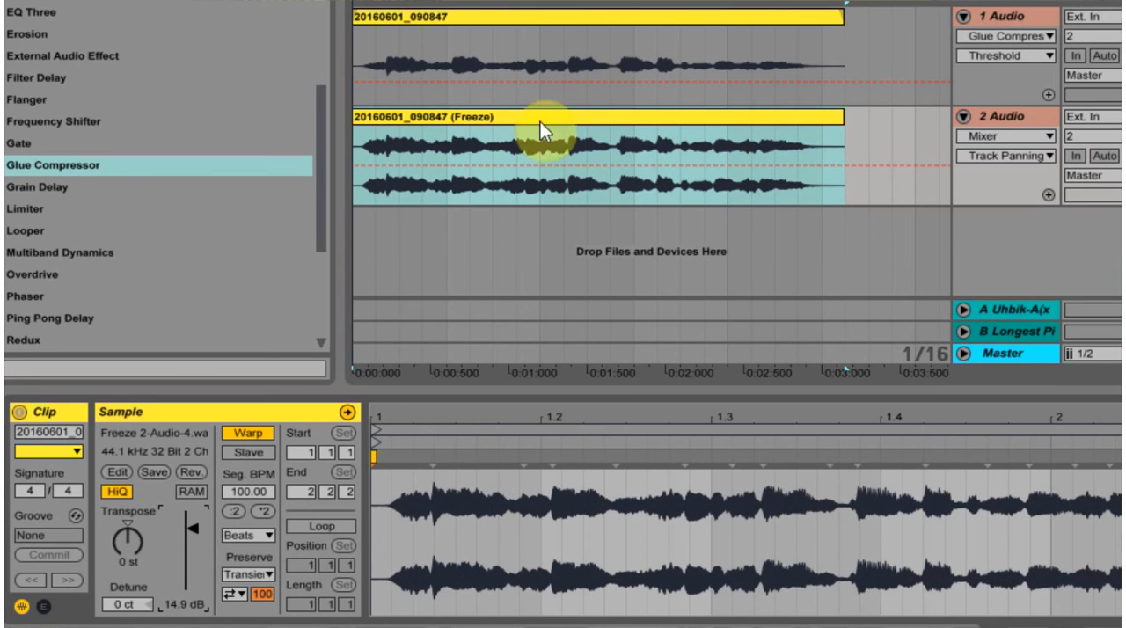
pyautogui.click(680, 145)
pyautogui.moveTo(686, 143); pyautogui.dragTo(819, 149)
pyautogui.moveTo(550, 144); pyautogui.dragTo(379, 154)
# Step: Set the Glue Compressor's threshold on the 1 Audio track to -21.6 dB and play the clip
pyautogui.moveTo(732, 63); pyautogui.dragTo(766, 45)
pyautogui.click(1030, 23)
pyautogui.moveTo(138, 560); pyautogui.dragTo(138, 601)
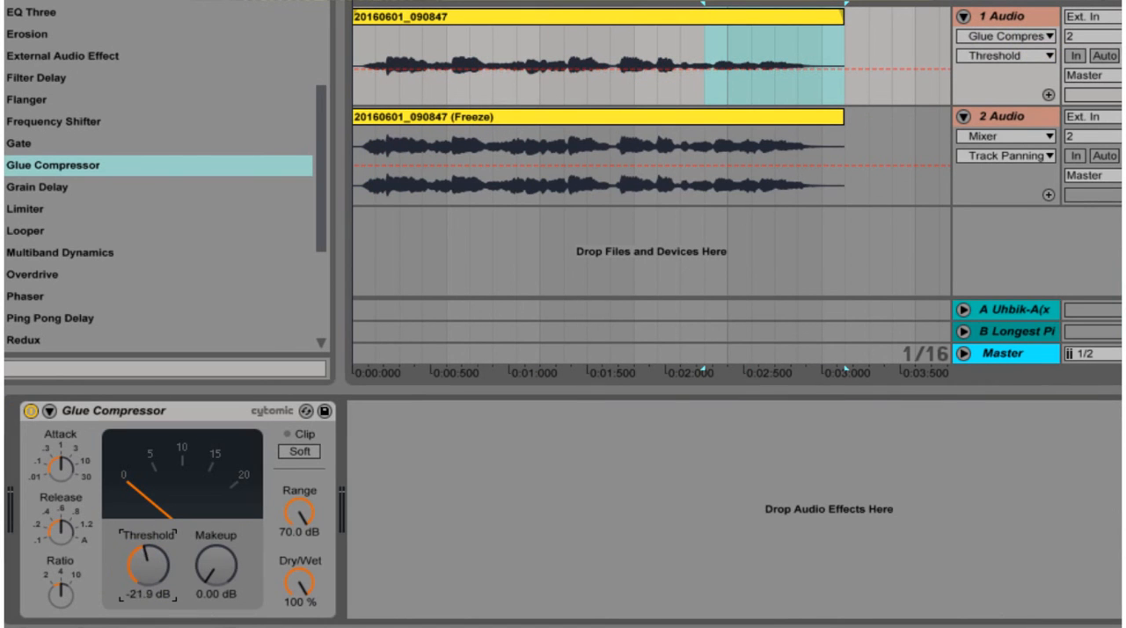
pyautogui.press('F2')
pyautogui.moveTo(153, 554); pyautogui.dragTo(138, 559)
pyautogui.press('space')
pyautogui.click(420, 59)
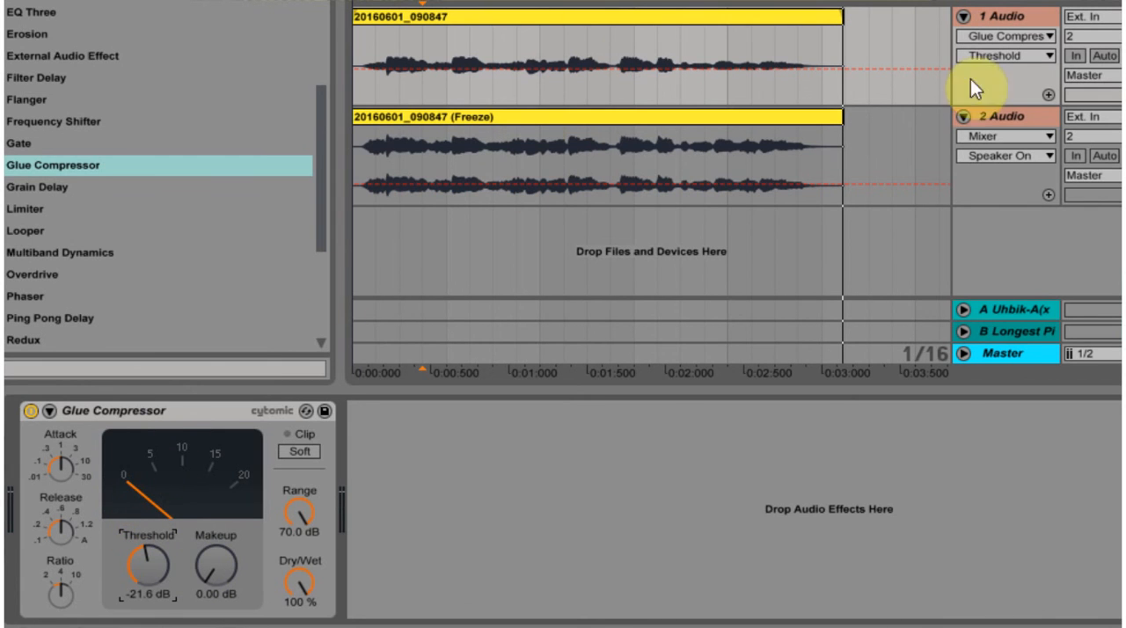
# Step: Duplicate the 1 Audio track with its -21.6 dB threshold, then freeze and flatten only the new copy
pyautogui.click(1026, 18)
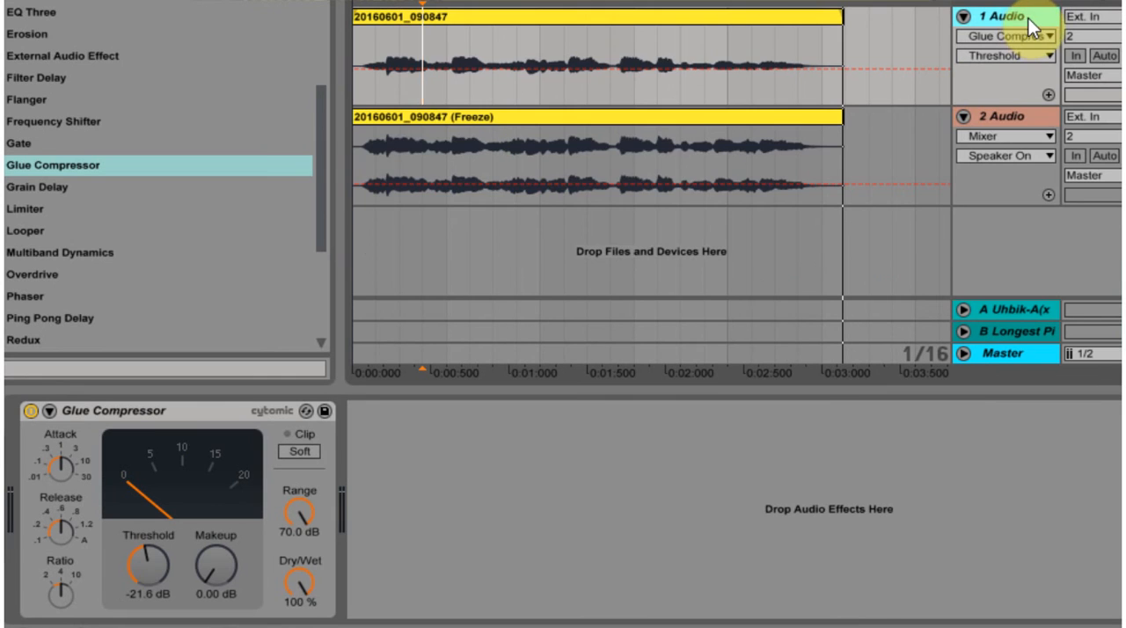
pyautogui.hotkey('ctrl', 'd')
pyautogui.rightClick(995, 120)
pyautogui.click(1073, 263)
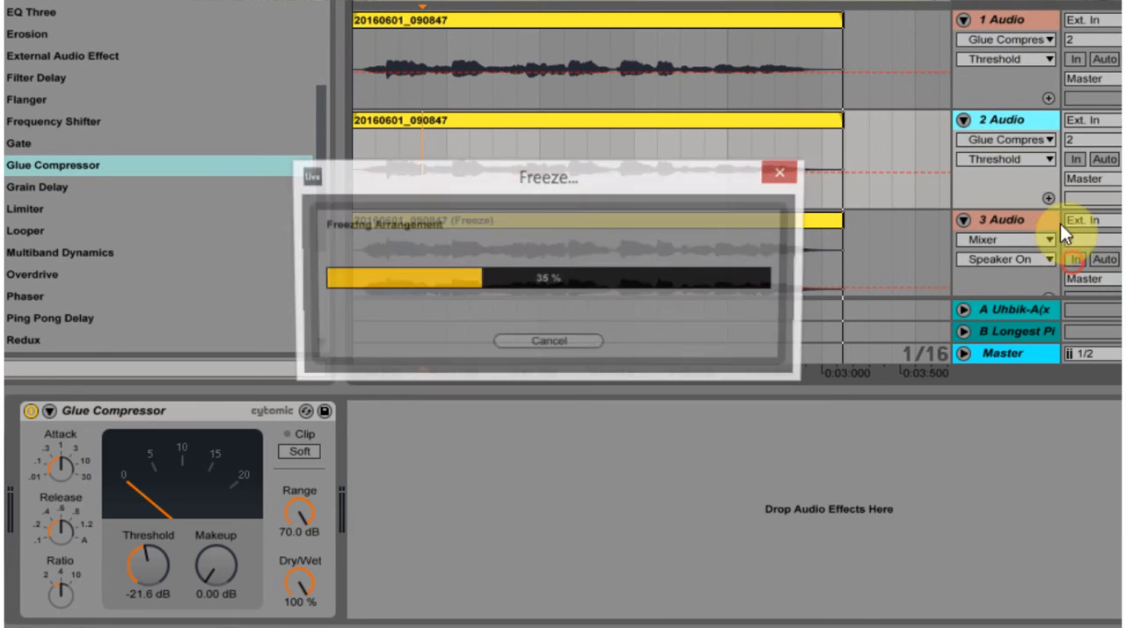
pyautogui.rightClick(1010, 112)
pyautogui.click(1060, 248)
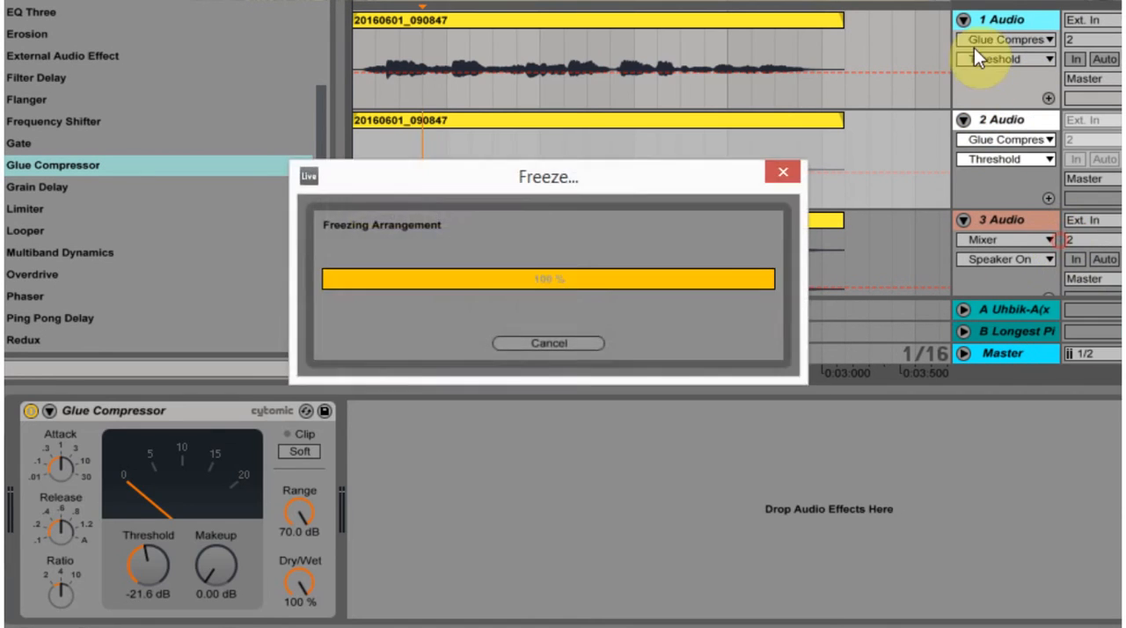
pyautogui.click(997, 123)
pyautogui.click(1000, 19)
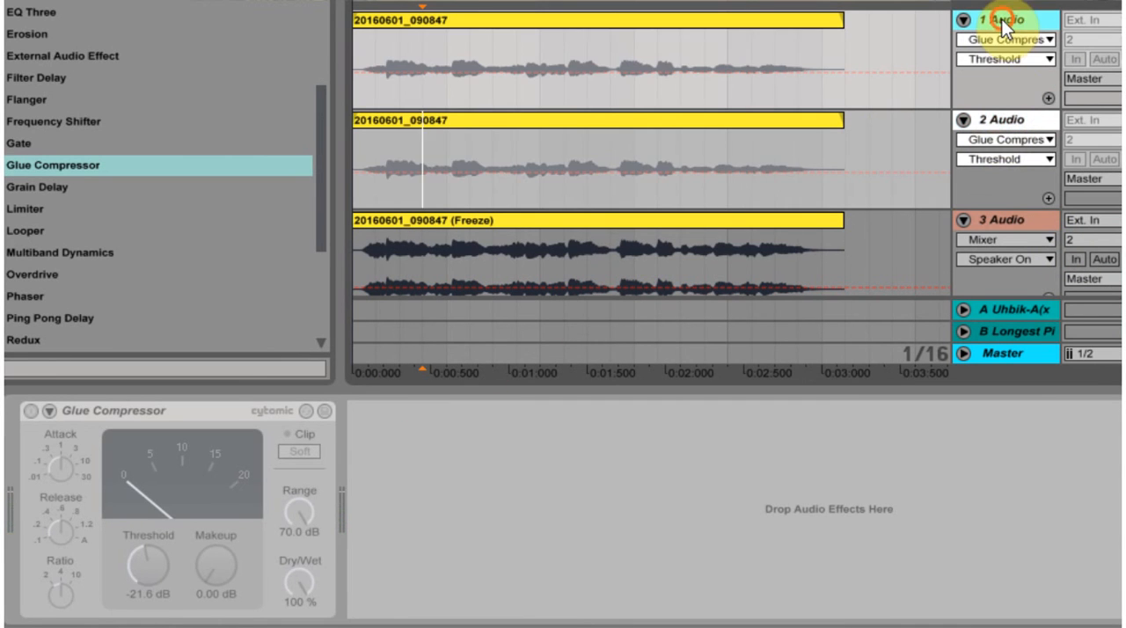
pyautogui.click(990, 124)
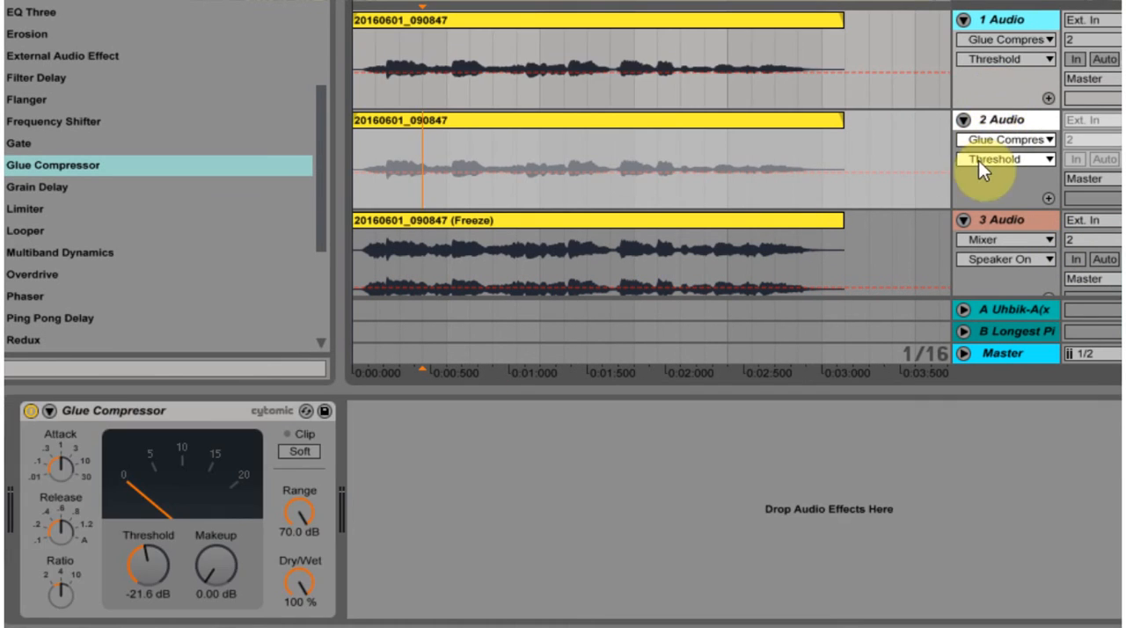
pyautogui.rightClick(1000, 121)
pyautogui.click(1060, 272)
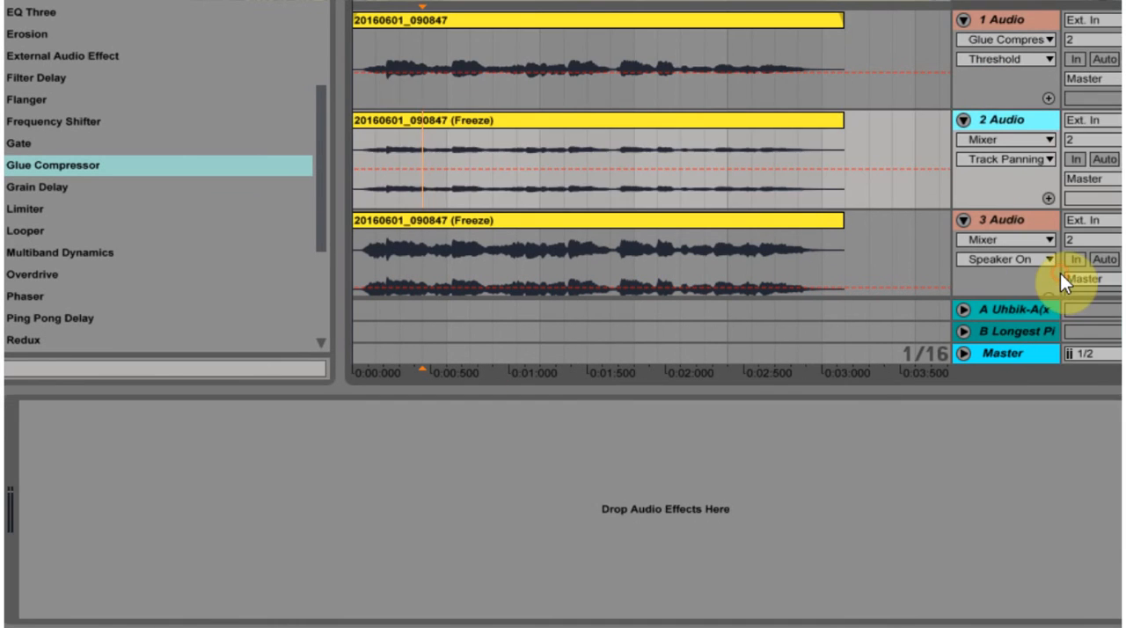
# Step: Delete the Glue Compressor from the 1 Audio track, then freeze and flatten that track
pyautogui.click(993, 25)
pyautogui.click(233, 407)
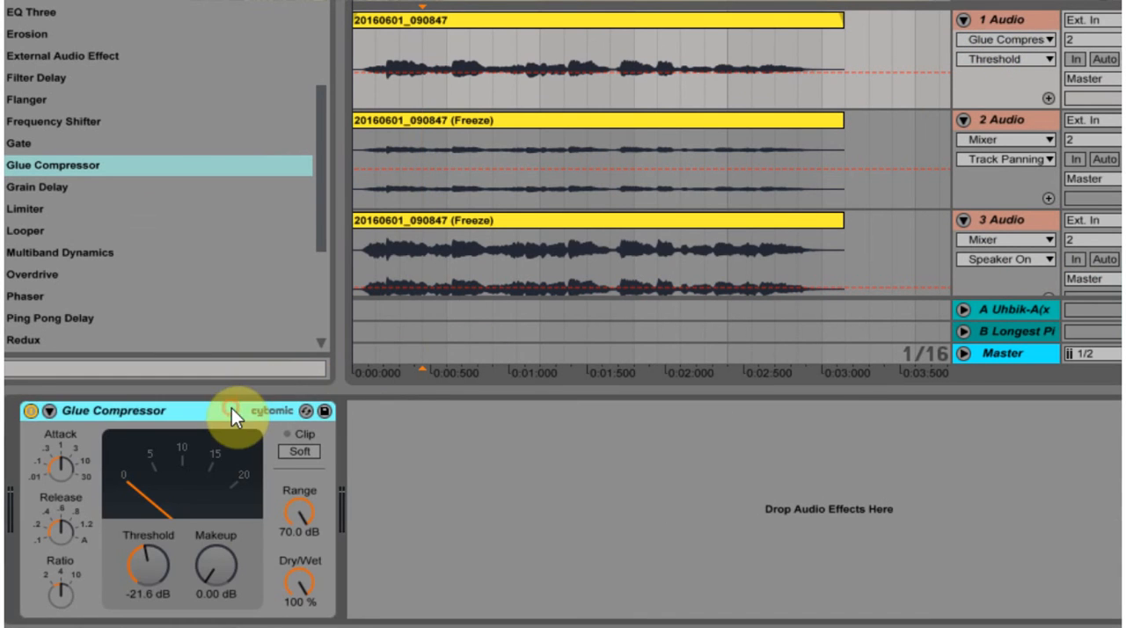
pyautogui.press('Delete')
pyautogui.rightClick(994, 19)
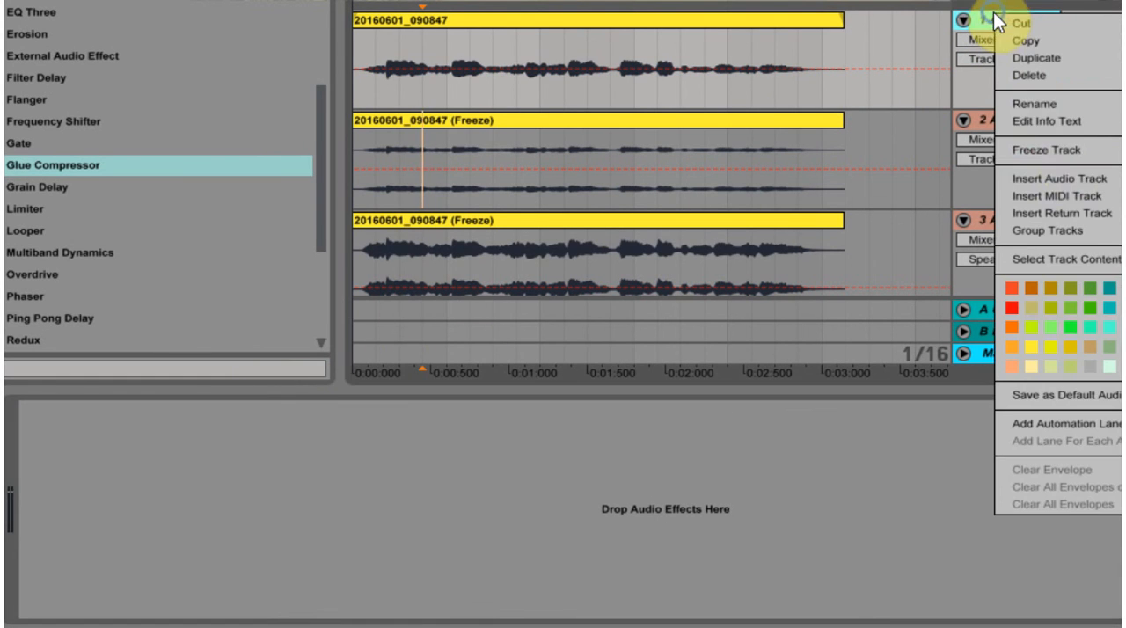
pyautogui.click(1064, 150)
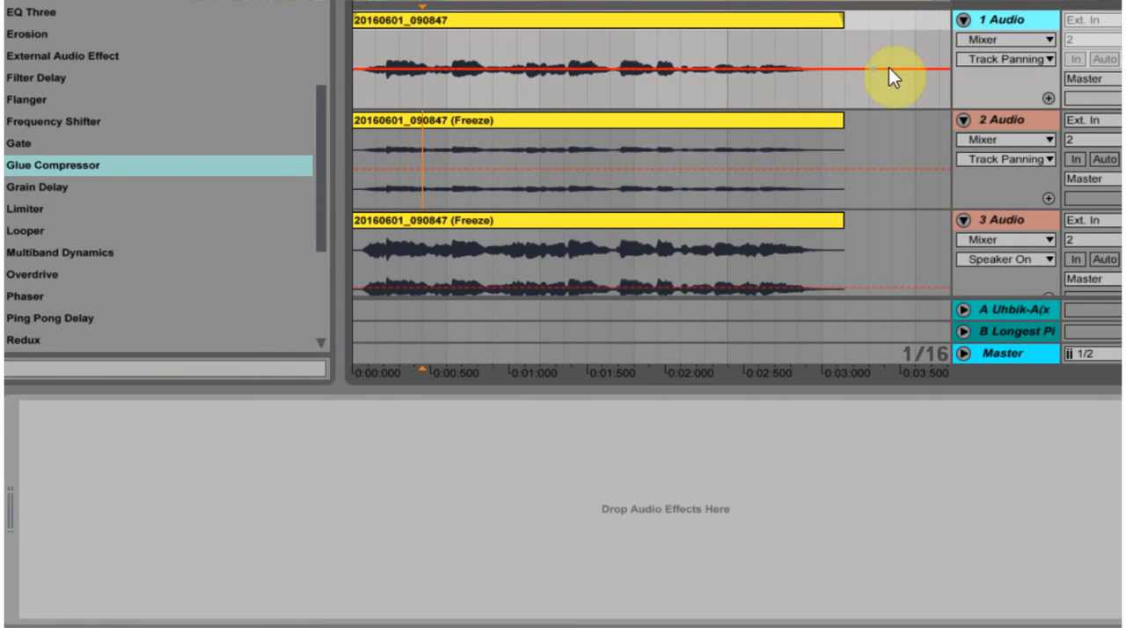
pyautogui.rightClick(995, 17)
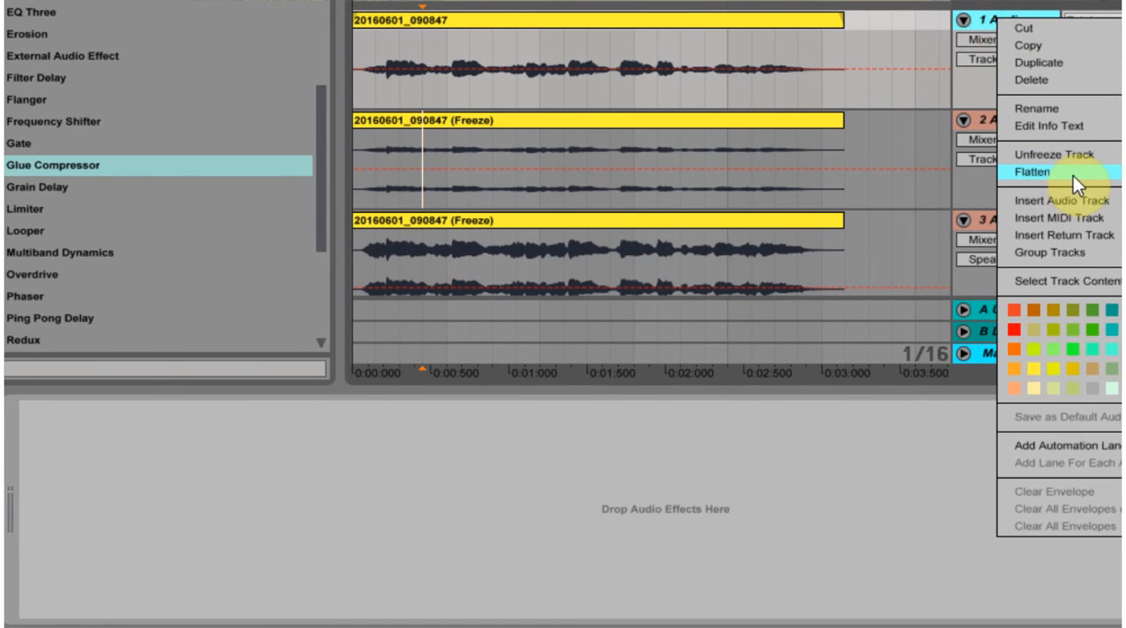
pyautogui.click(1073, 173)
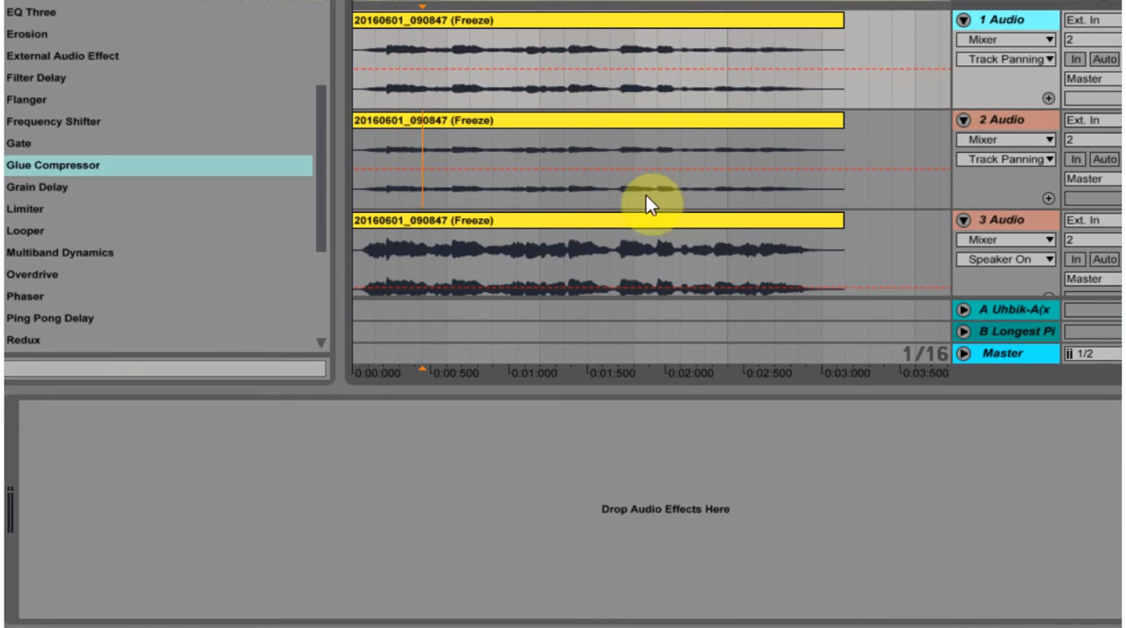
# Step: Raise the clip gain to 9.56 dB on the 2 Audio track and to 8.13 dB on the 1 Audio track
pyautogui.click(646, 110)
pyautogui.doubleClick(563, 116)
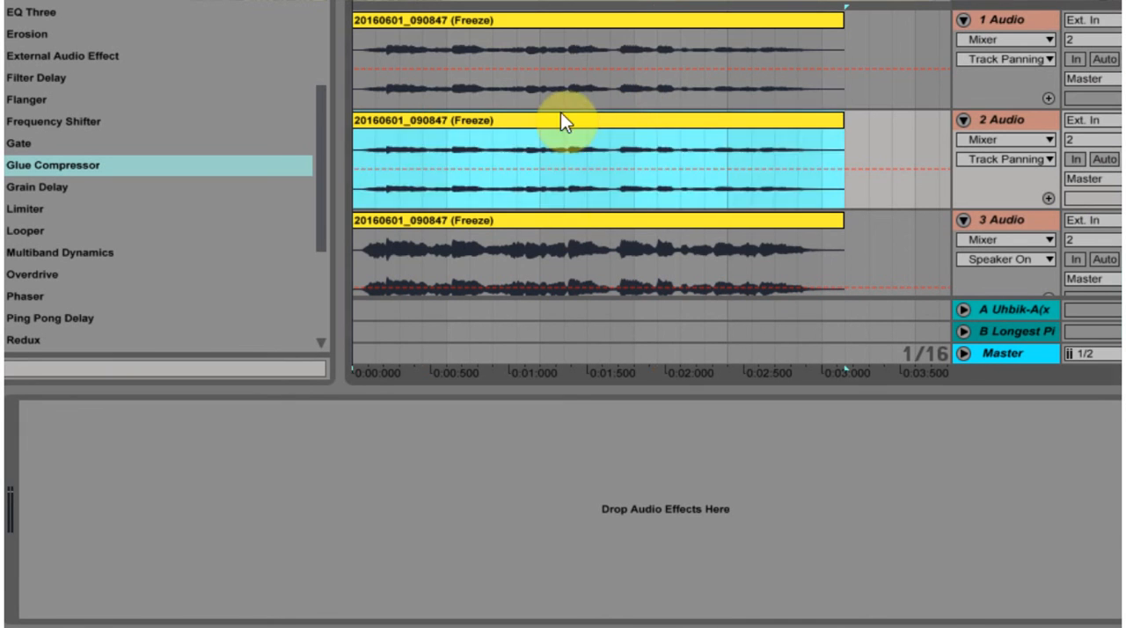
pyautogui.click(194, 556)
pyautogui.moveTo(194, 556); pyautogui.dragTo(197, 541)
pyautogui.click(561, 30)
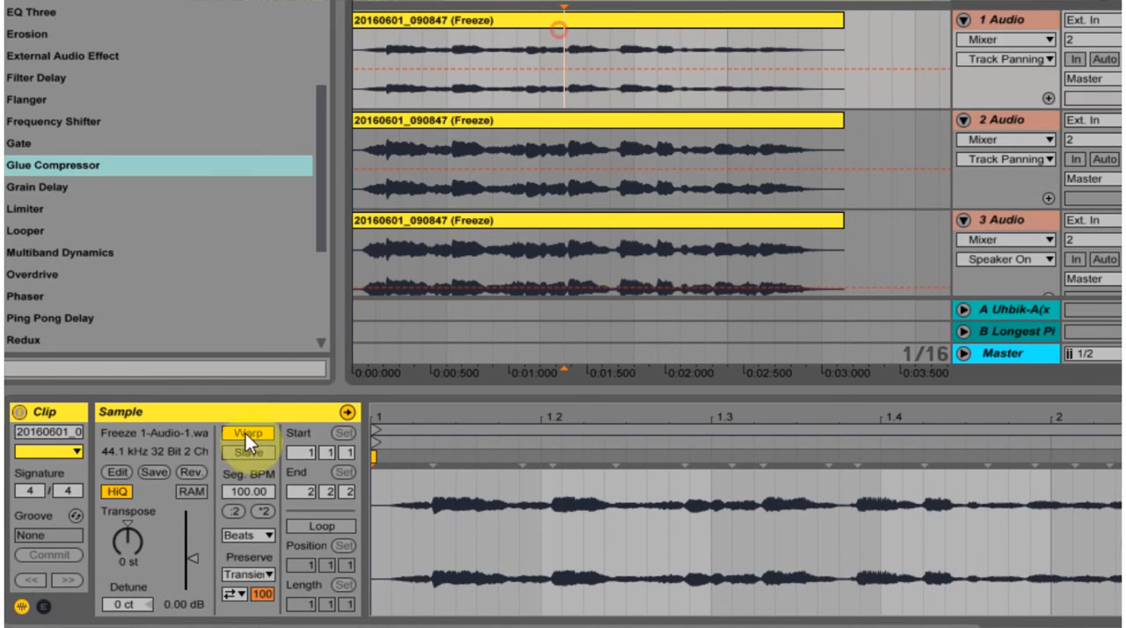
pyautogui.click(191, 560)
pyautogui.moveTo(191, 560); pyautogui.dragTo(191, 542)
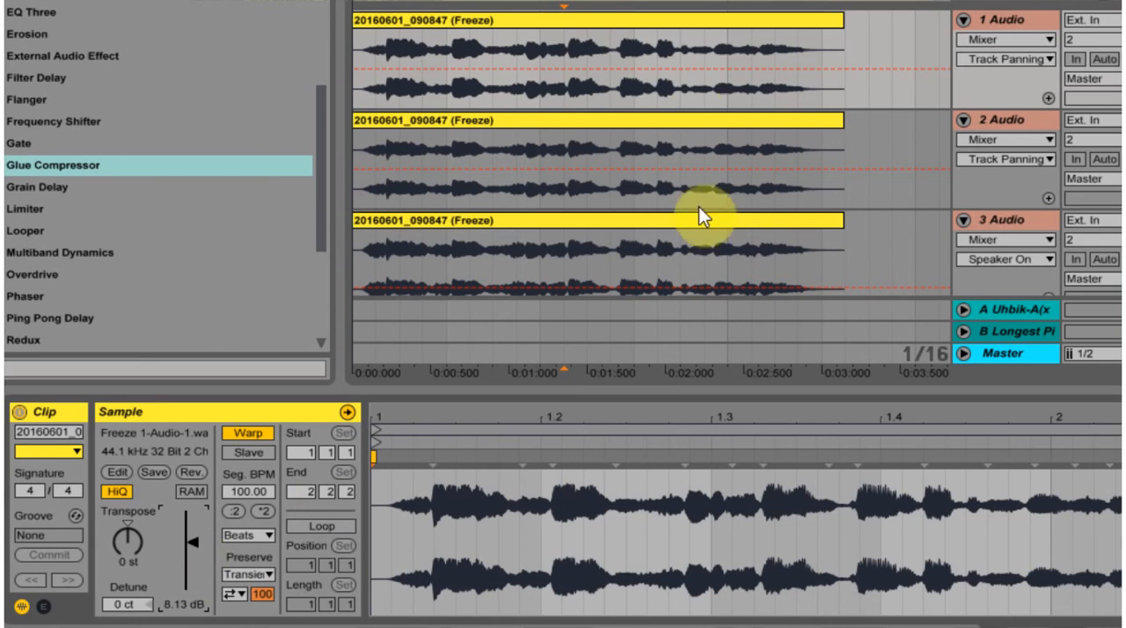
# Step: Compare the later parts of the 1 Audio and 2 Audio clips, and play from about 0.9 seconds to the end
pyautogui.moveTo(681, 85); pyautogui.dragTo(840, 87)
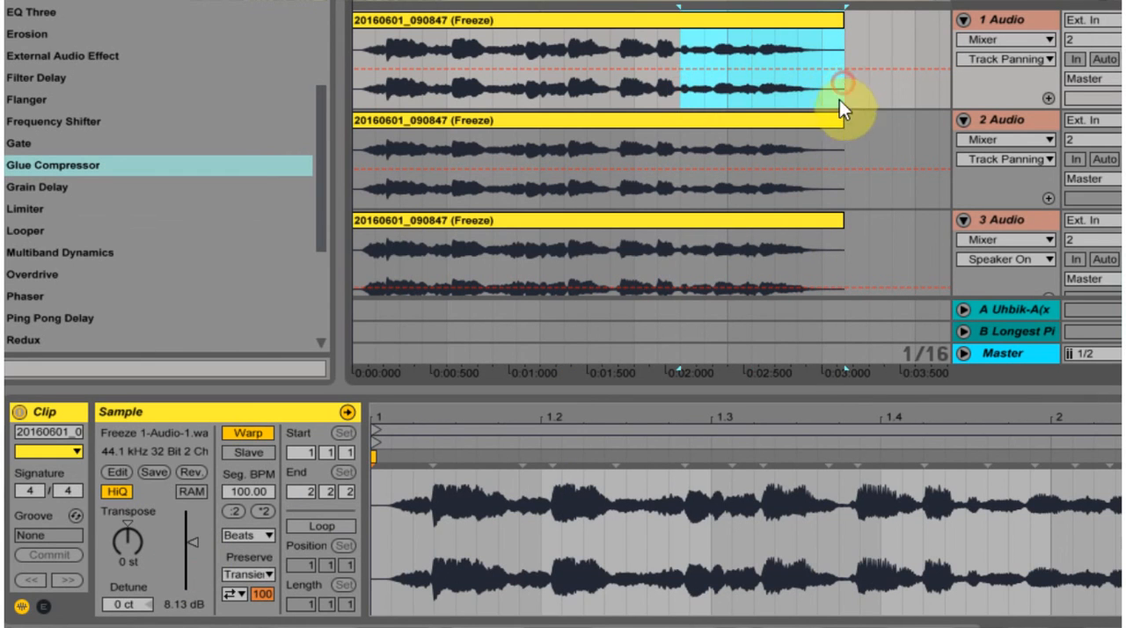
pyautogui.moveTo(493, 88); pyautogui.dragTo(830, 83)
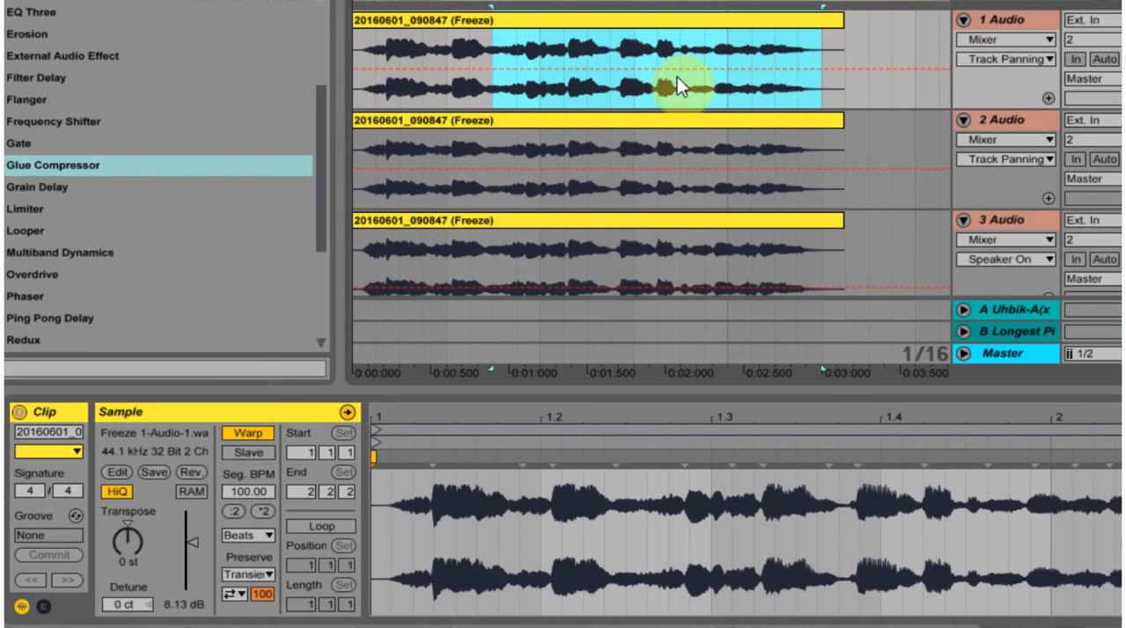
pyautogui.moveTo(497, 189); pyautogui.dragTo(833, 178)
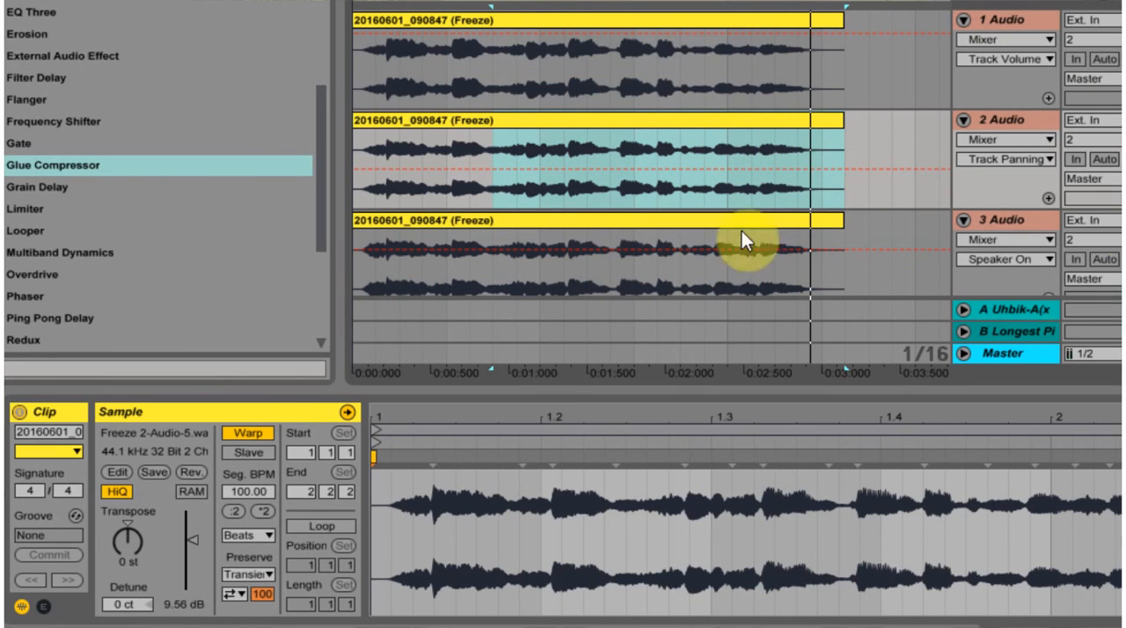
pyautogui.click(550, 2)
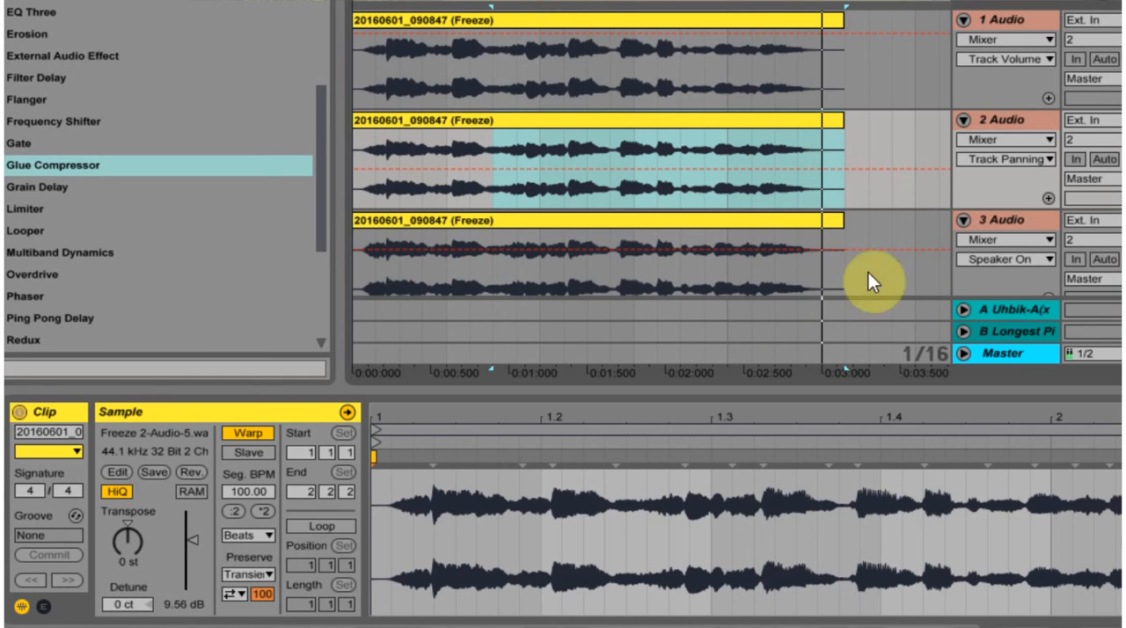
# Step: Fold the 2 Audio and 3 Audio tracks and enlarge the 1 Audio track's height
pyautogui.click(963, 121)
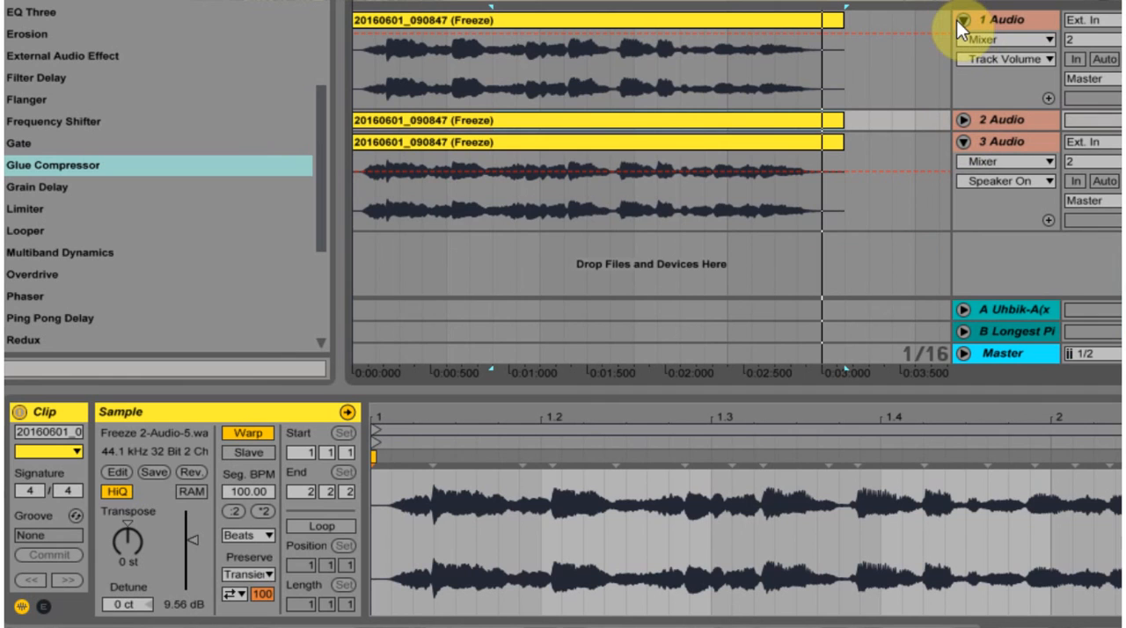
pyautogui.click(959, 19)
pyautogui.click(962, 59)
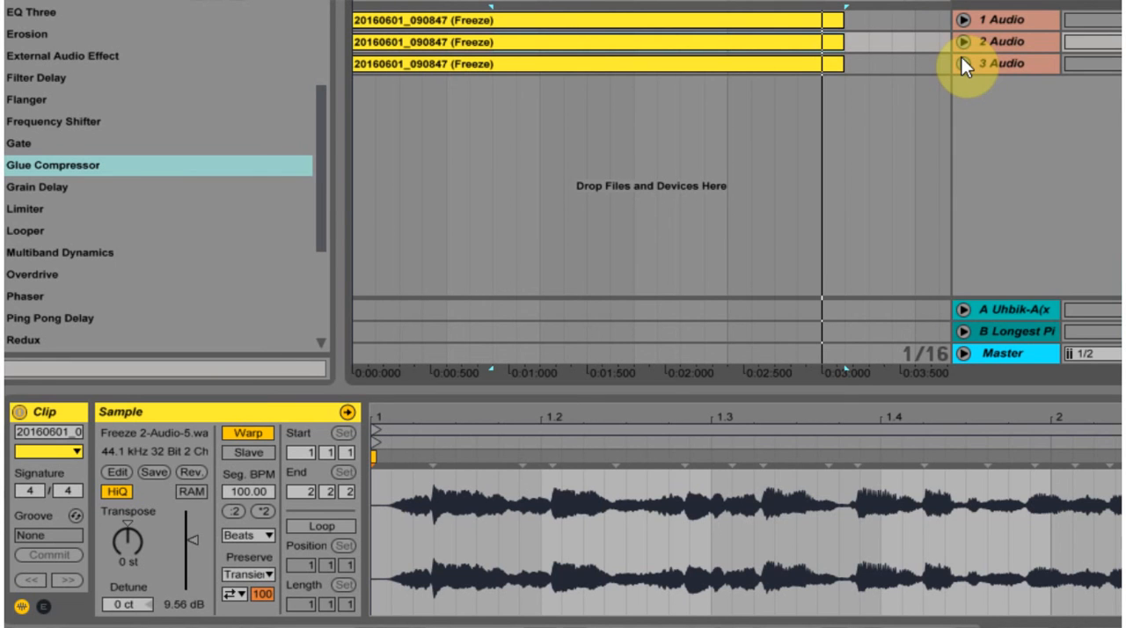
pyautogui.click(963, 20)
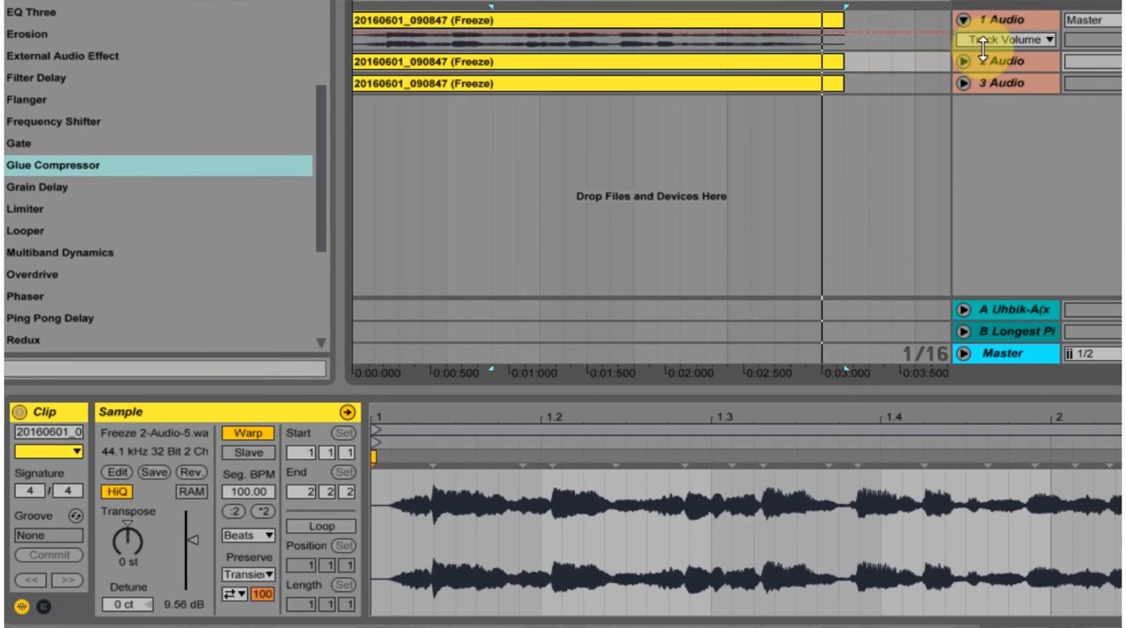
pyautogui.moveTo(1010, 51); pyautogui.dragTo(942, 190)
# Step: Split off the quiet ending of the 1 Audio clip at about 2.1 seconds, raise its gain to 12.1 dB, and play it
pyautogui.moveTo(679, 118); pyautogui.dragTo(884, 103)
pyautogui.moveTo(737, 22); pyautogui.dragTo(734, 28)
pyautogui.doubleClick(735, 26)
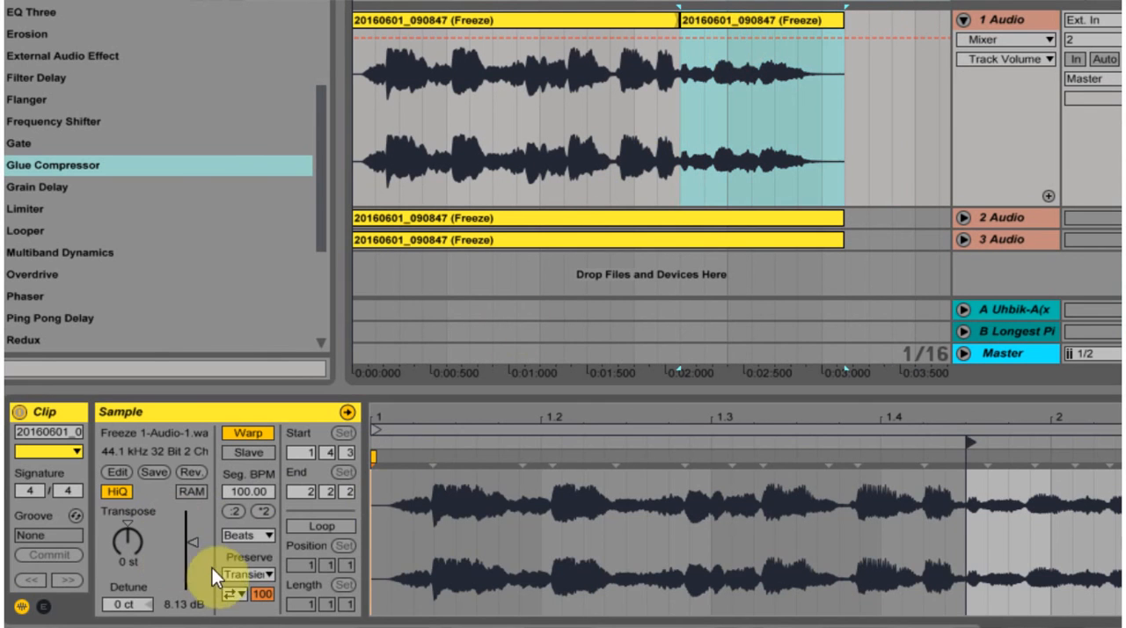
pyautogui.moveTo(194, 544); pyautogui.dragTo(193, 517)
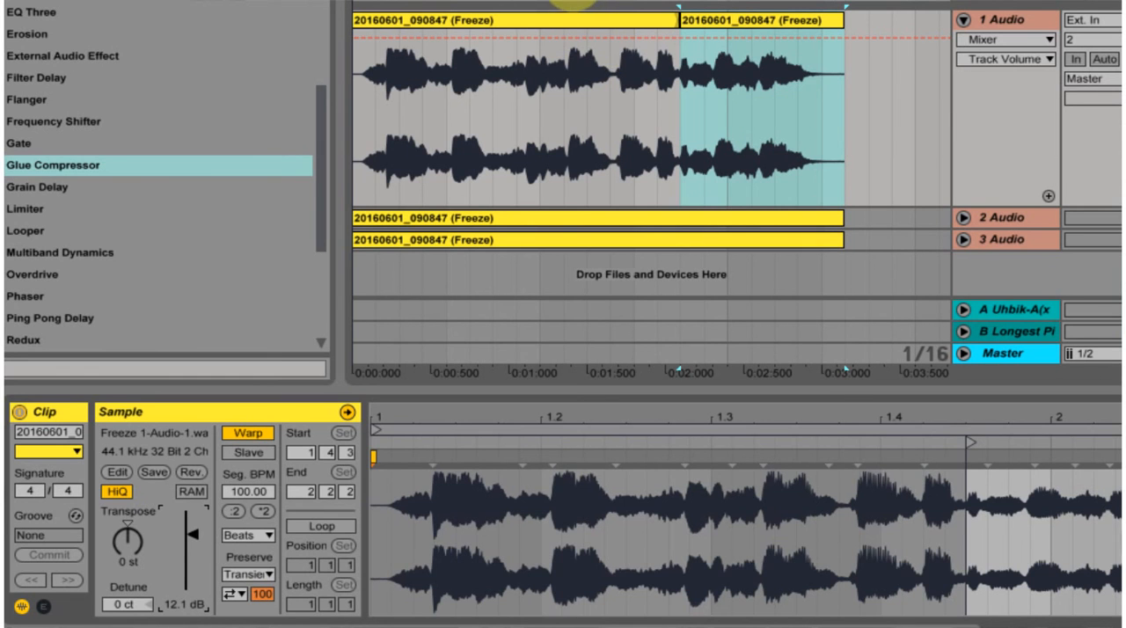
pyautogui.click(561, 0)
# Step: Lower the gain of the split-off ending on 1 Audio to 9.31 dB and listen to it
pyautogui.moveTo(193, 534); pyautogui.dragTo(193, 552)
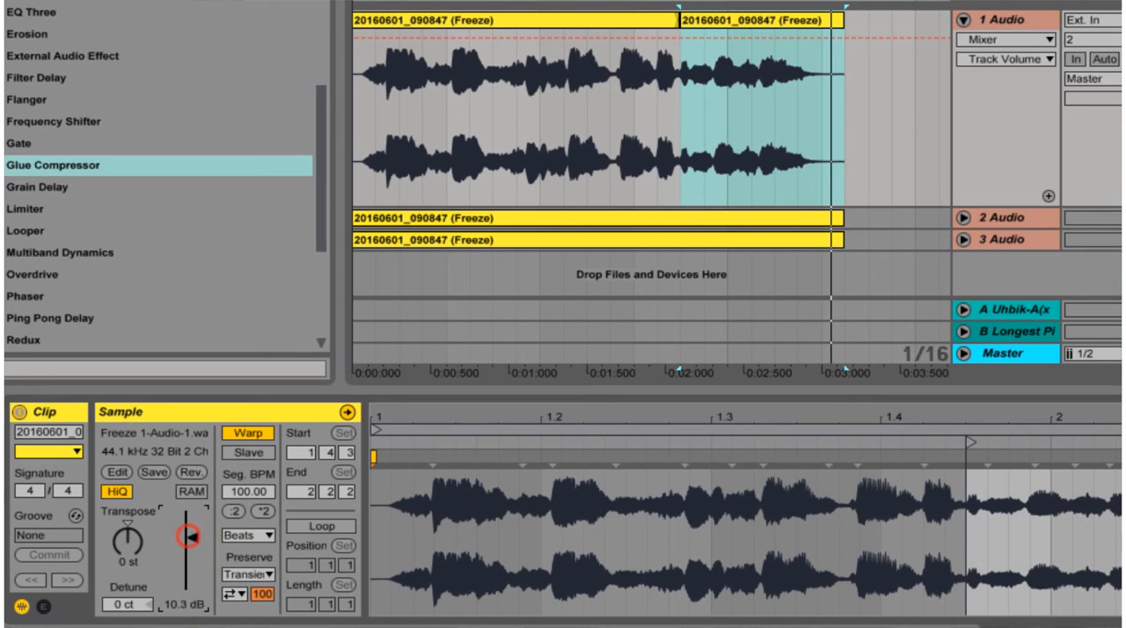
pyautogui.click(566, 3)
pyautogui.press('space')
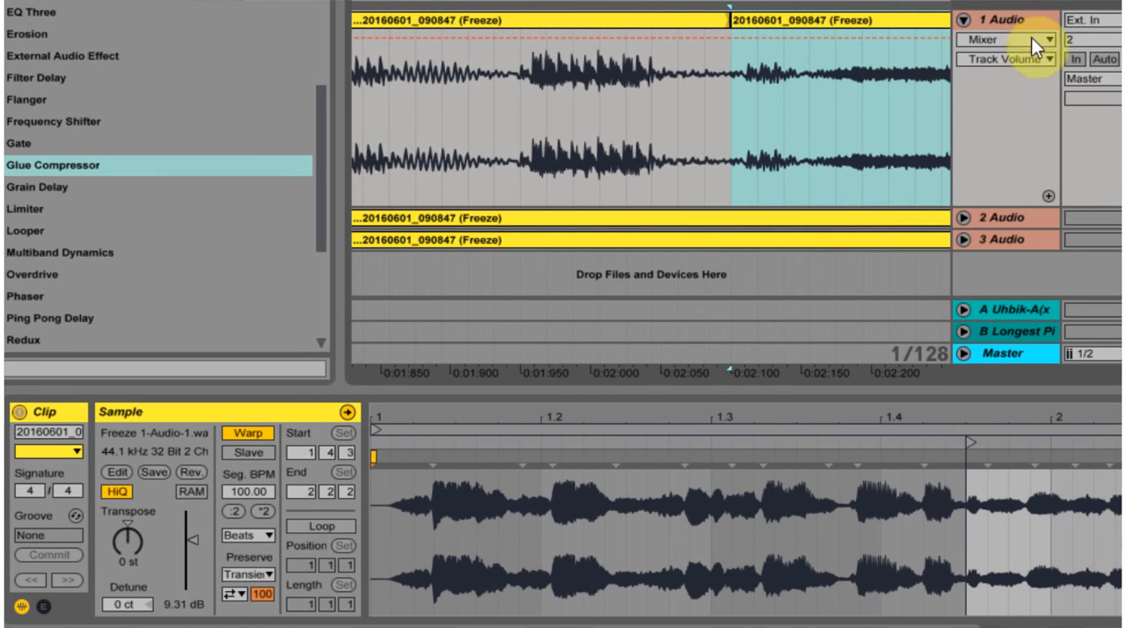
# Step: Show the fades on 1 Audio and widen the crossfade at the split to run from about 2.00 to 2.12 seconds
pyautogui.click(1023, 41)
pyautogui.click(1032, 74)
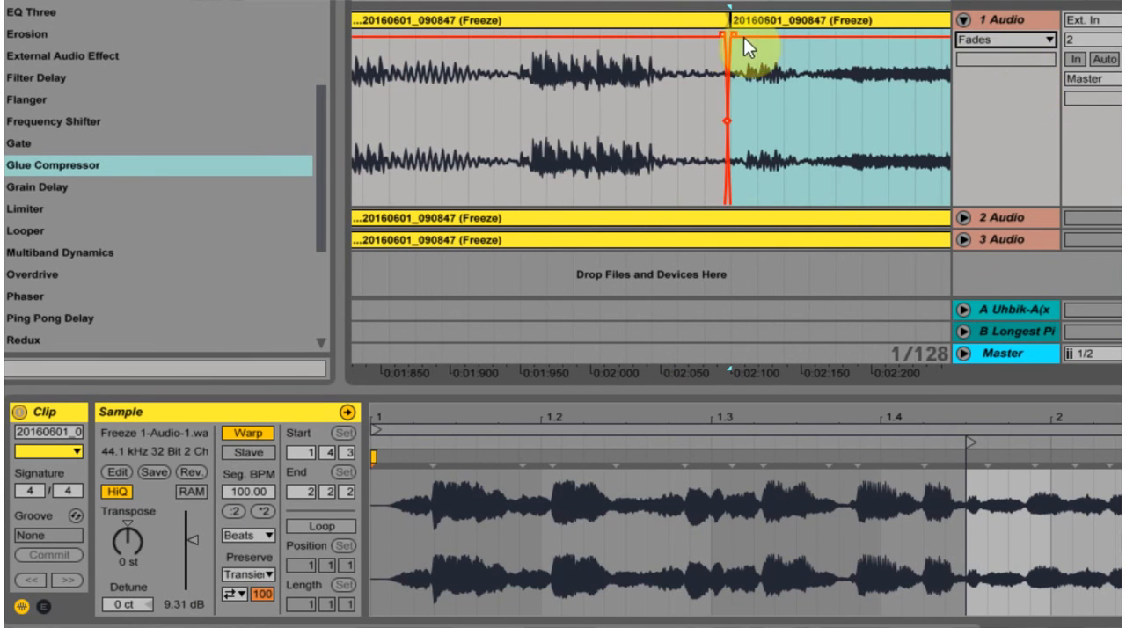
pyautogui.moveTo(734, 39); pyautogui.dragTo(618, 45)
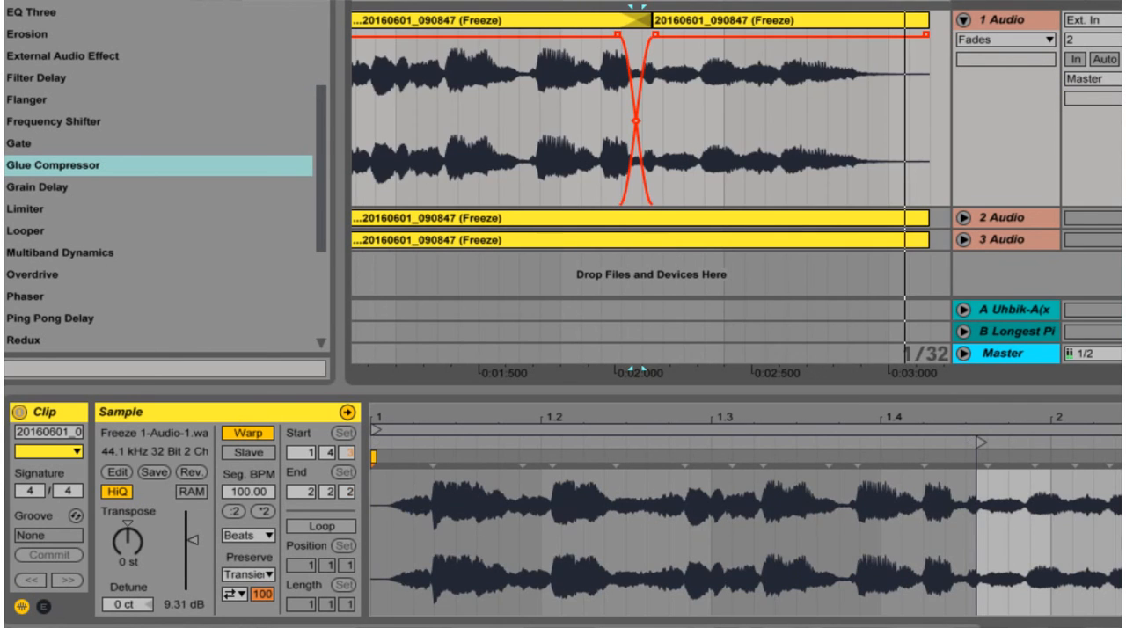
pyautogui.press('-')
pyautogui.press('-')
pyautogui.press('-')
pyautogui.press('-')
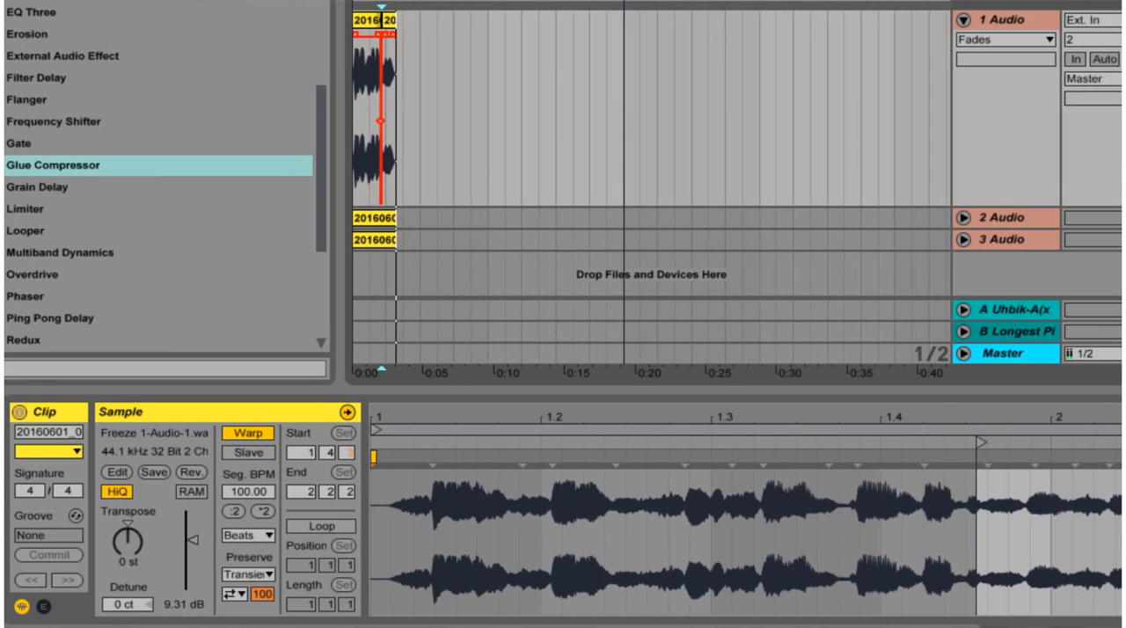
pyautogui.moveTo(624, 373); pyautogui.dragTo(623, 444)
# Step: Add a Utility effect to the 1 Audio track and select its Gain for automation
pyautogui.scroll(-5, 13, 276)
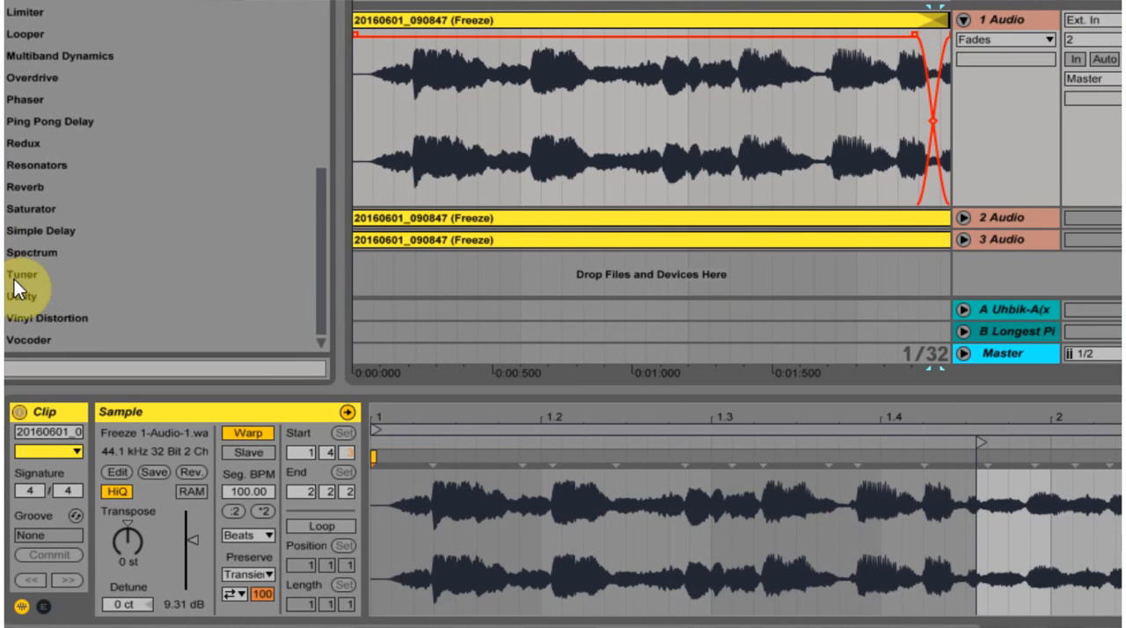
pyautogui.moveTo(18, 302); pyautogui.dragTo(541, 127)
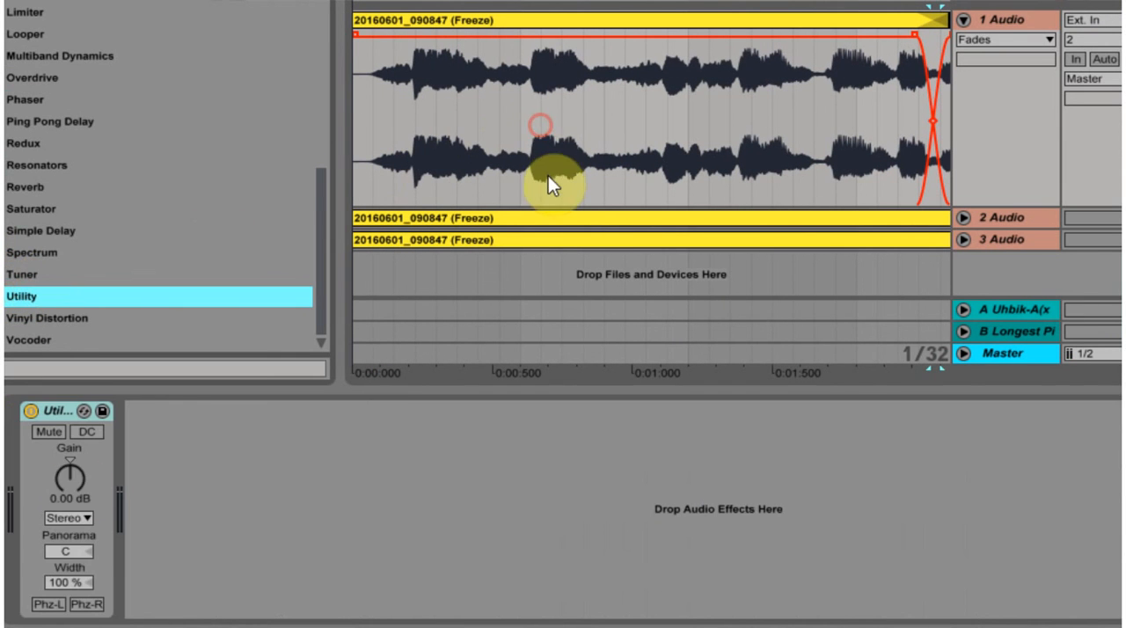
pyautogui.click(63, 481)
# Step: Add a step up in the Utility gain automation just after 2 seconds on 1 Audio, raising it to 7.65 dB
pyautogui.moveTo(742, 3); pyautogui.dragTo(414, 63)
pyautogui.click(398, 116)
pyautogui.moveTo(404, 115); pyautogui.dragTo(410, 98)
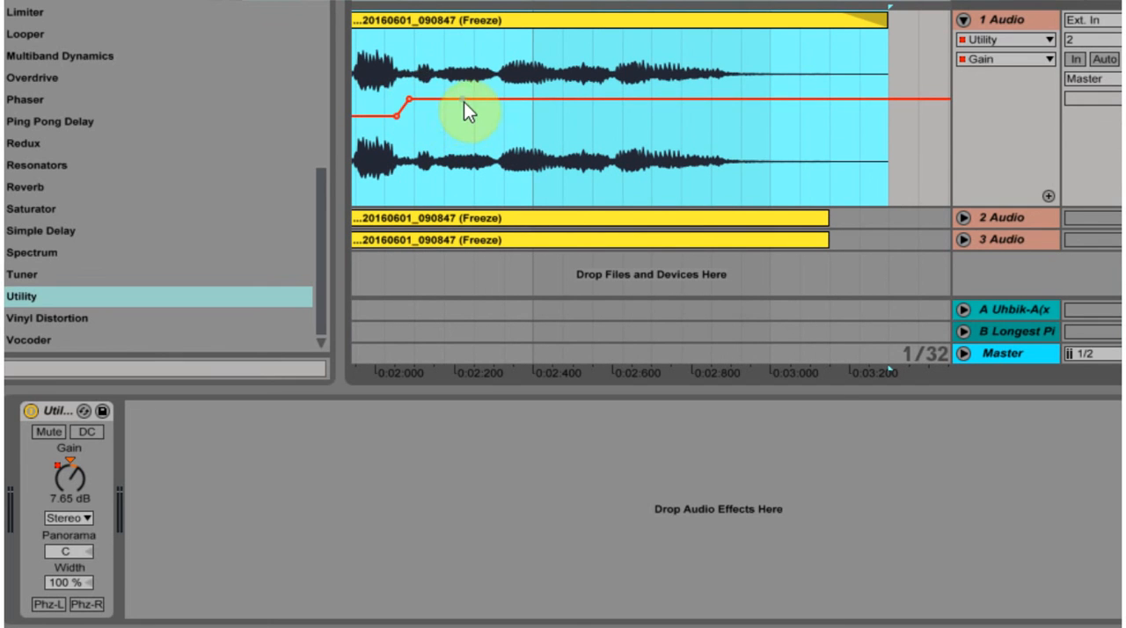
# Step: Shape the Utility gain automation with dips and rises up to about 2.7 seconds, leaving it at 4.87 dB
pyautogui.click(439, 99)
pyautogui.moveTo(452, 98)
pyautogui.mouseDown()
pyautogui.moveTo(443, 124)
pyautogui.moveTo(500, 110)
pyautogui.mouseUp()
pyautogui.click(490, 124)
pyautogui.click(555, 107)
pyautogui.moveTo(586, 108)
pyautogui.mouseDown()
pyautogui.moveTo(599, 130)
pyautogui.moveTo(666, 105)
pyautogui.mouseUp()
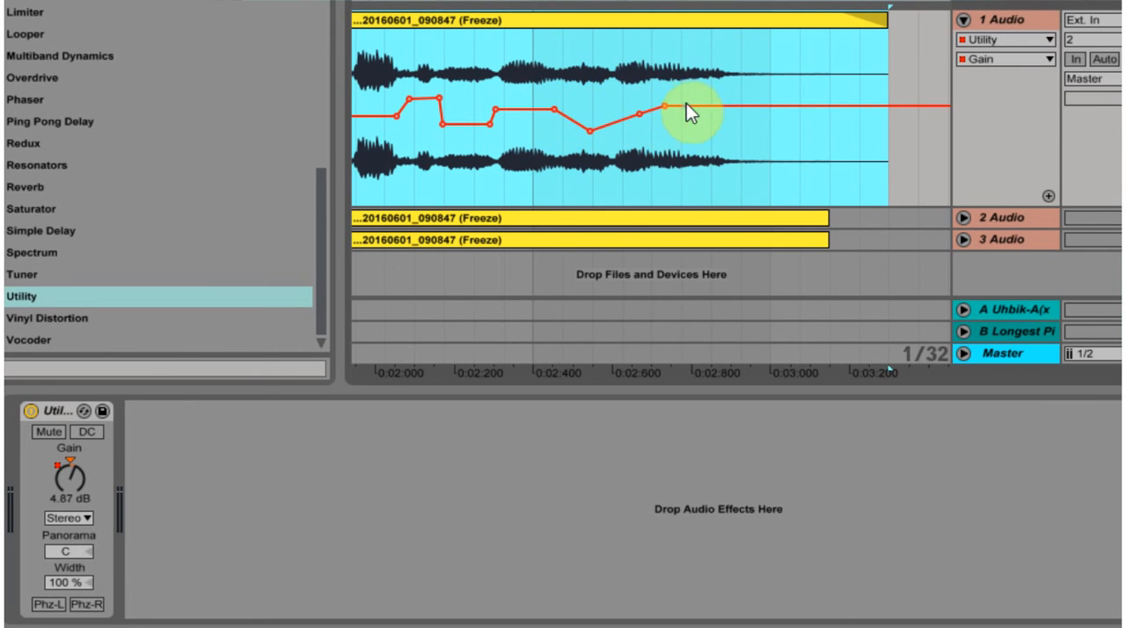
pyautogui.moveTo(585, 1); pyautogui.dragTo(566, 0)
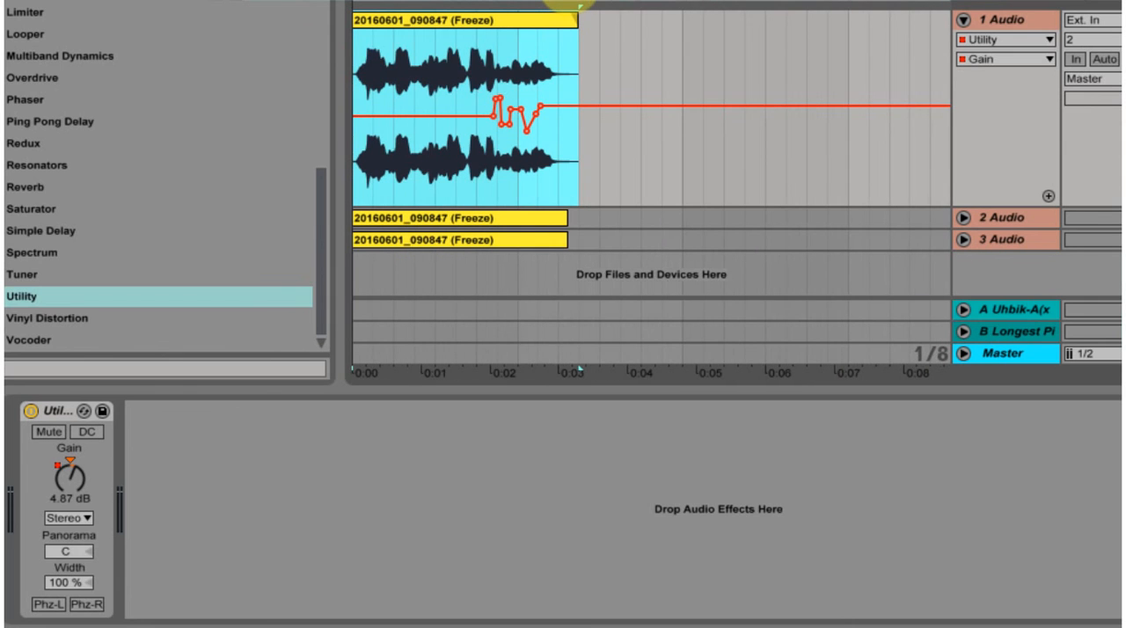